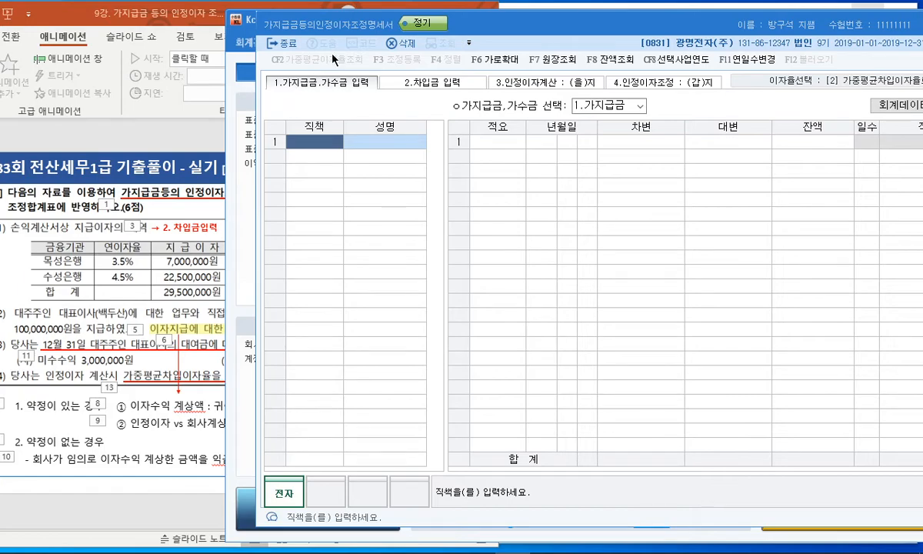
mouse_move(338, 83)
mouse_down()
mouse_move(322, 98)
mouse_move(304, 62)
mouse_move(344, 94)
mouse_up()
drag(419, 76, 446, 68)
mouse_move(507, 89)
mouse_down()
mouse_move(473, 96)
mouse_move(529, 65)
mouse_up()
drag(625, 84, 642, 65)
key(Escape)
Add a 가지급금 recipient with position 대표이사 and enter the representative director's full name.
text(대표이사)
key(Return)
text(배)
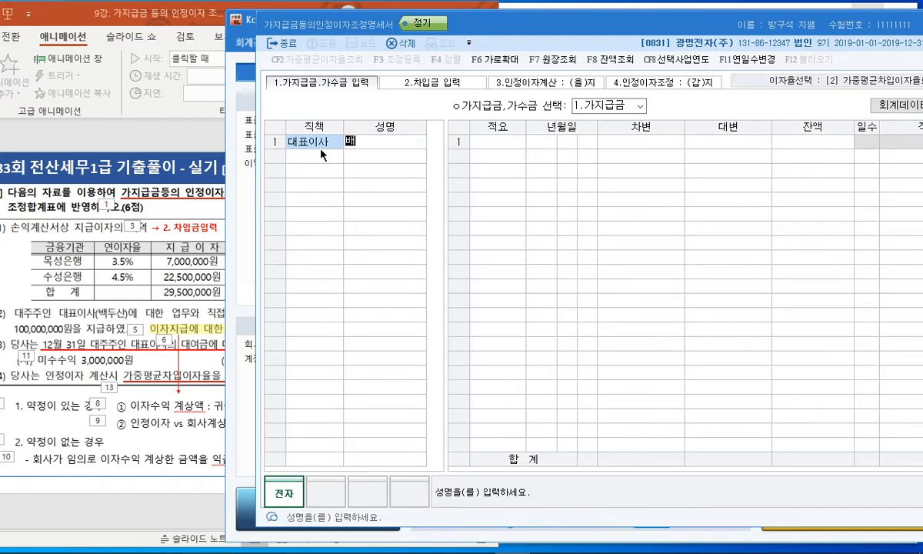
text(두산)
key(Return)
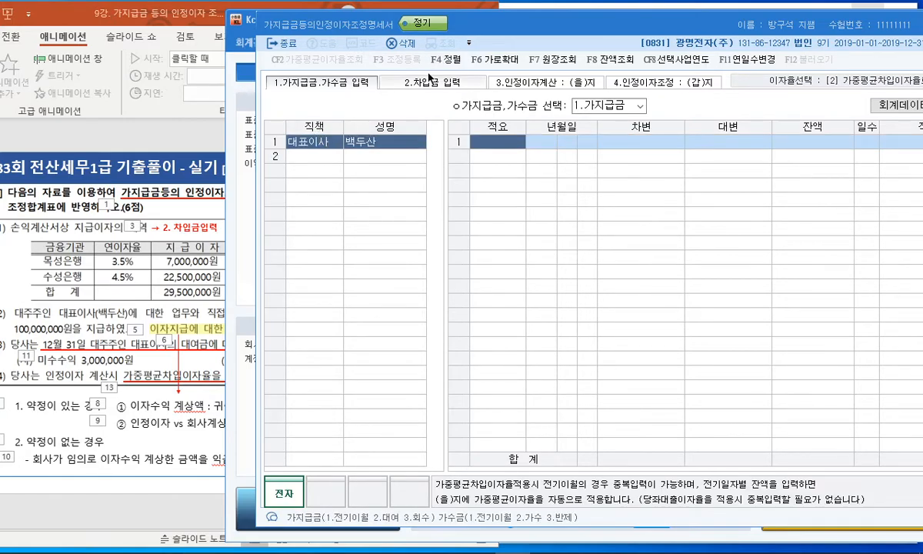
Open the 가지급금 accounting data import and fill its first row with 대표이사 and the director's full name.
drag(459, 26, 404, 29)
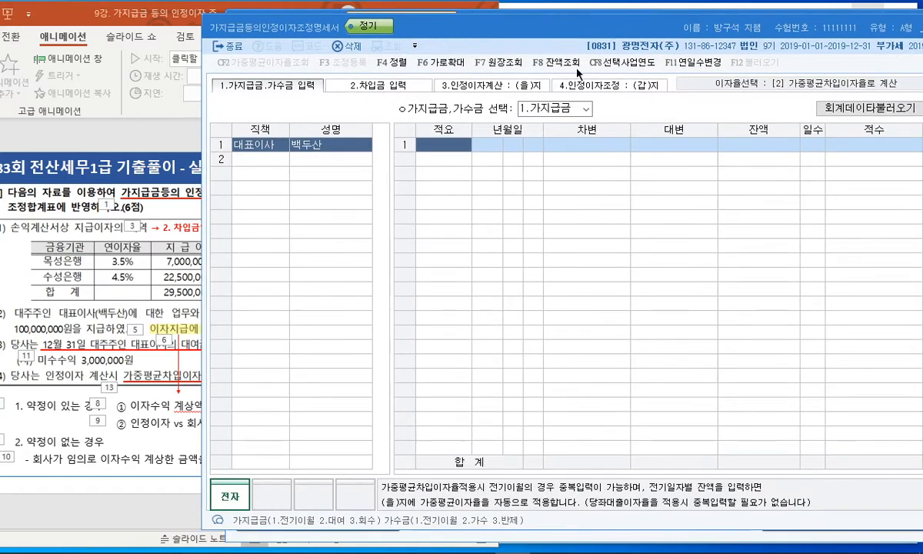
click(839, 113)
drag(445, 153, 399, 185)
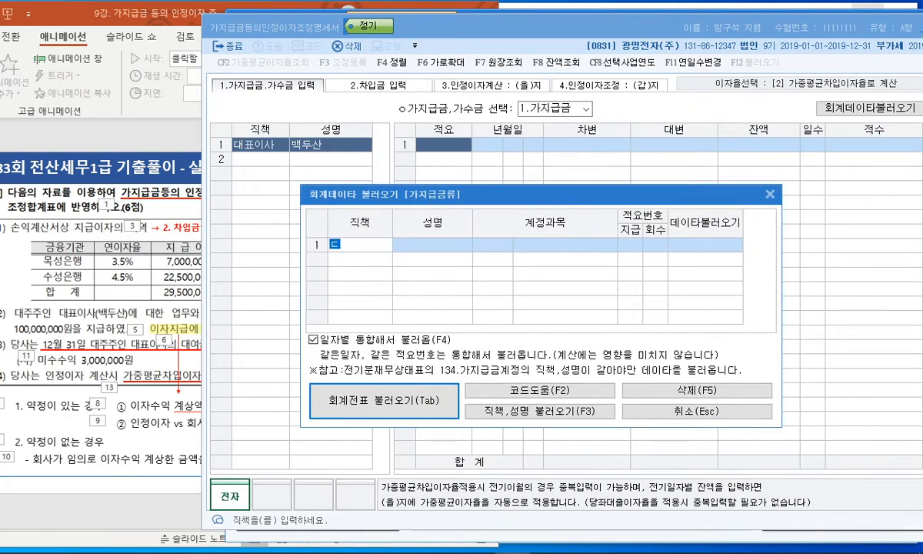
text(대표이사)
key(Return)
text(배)
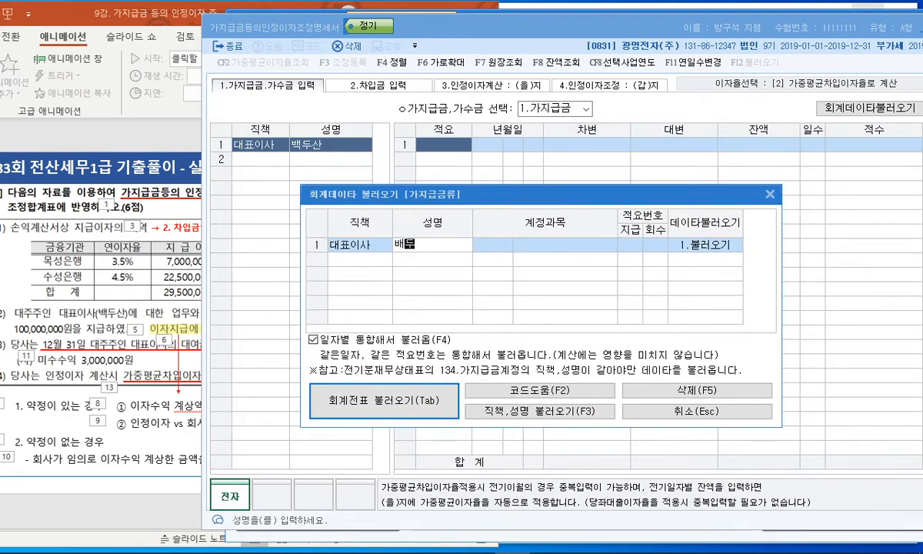
text(ㄱ두산)
key(Return)
Assign account 0114 단기대여금 to the first import row, with 적요번호 지급 1 and 회수 9.
key(F2)
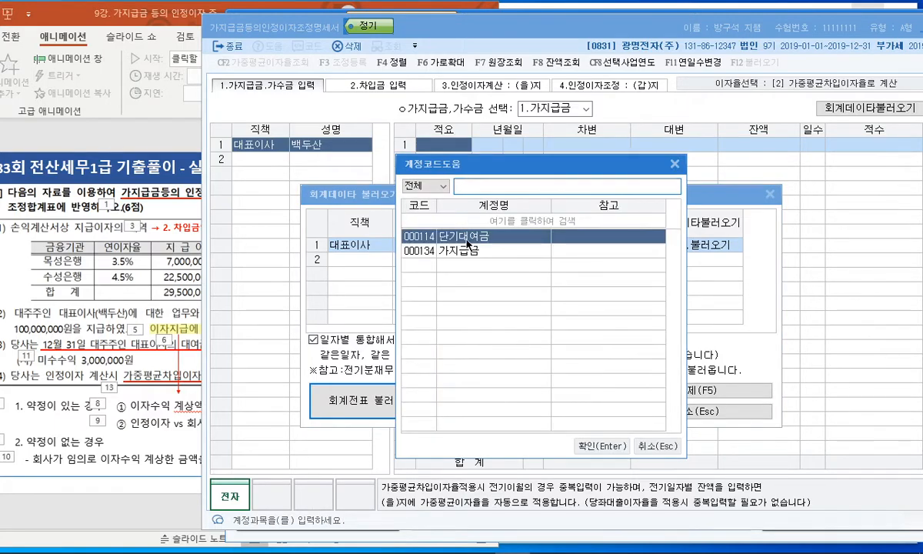
double_click(466, 240)
click(627, 245)
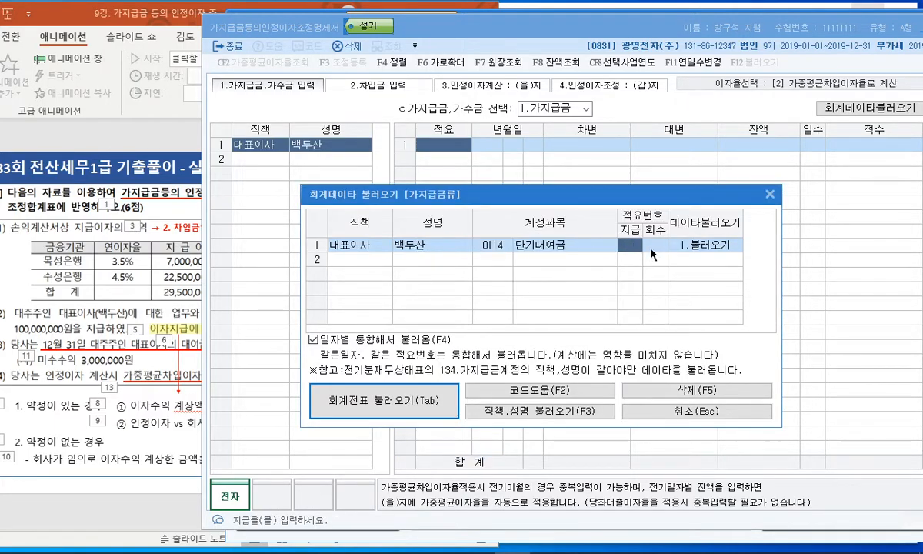
text(1)
click(656, 246)
text(9)
key(Return)
Add a second import row with position 대표이사 and the same director's full name.
click(361, 258)
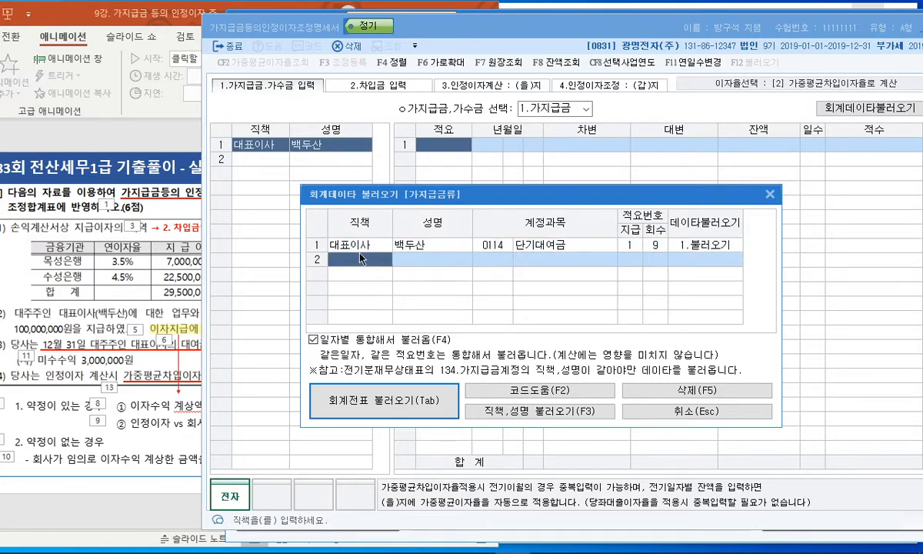
text(대표이사)
key(Return)
text(백)
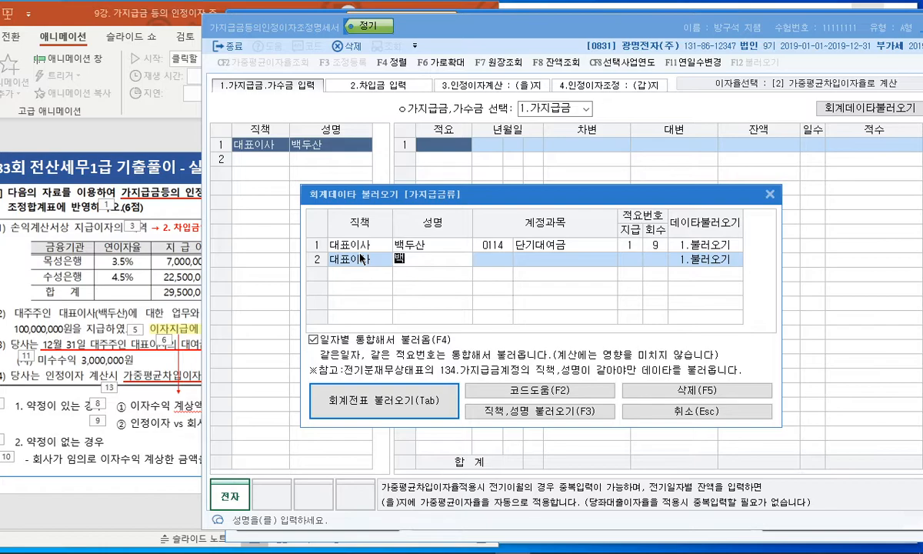
text(두산)
key(Return)
Assign account 0134 가지급금 to the second import row, with 적요번호 지급 1 and 회수 9.
key(F2)
click(434, 251)
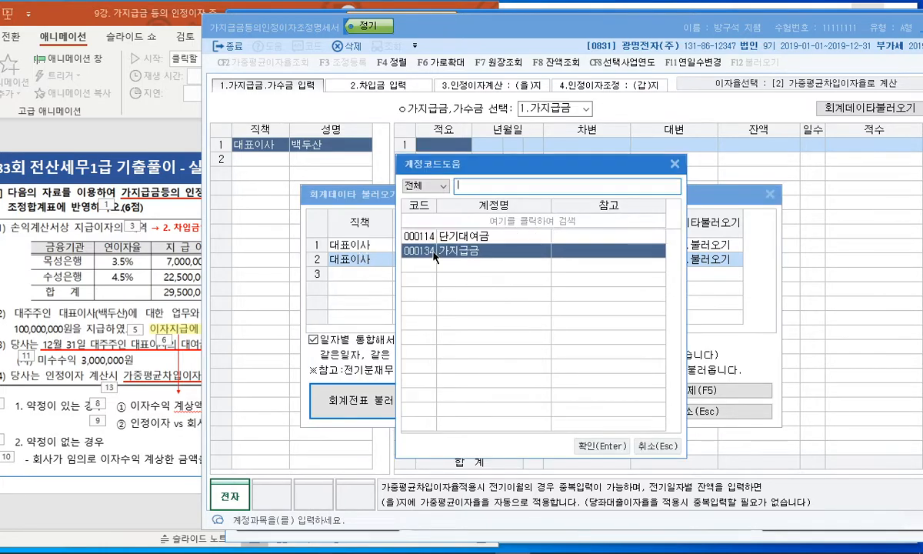
double_click(433, 251)
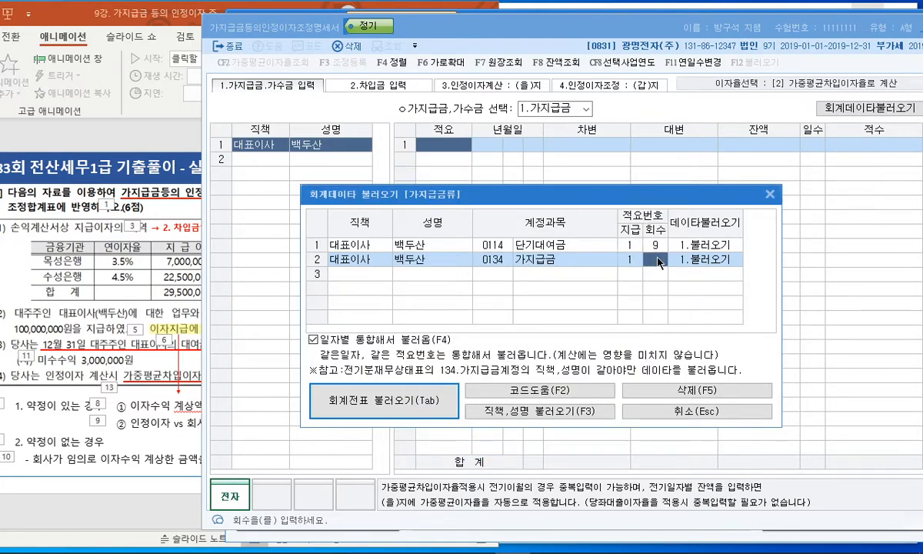
text(9)
key(Return)
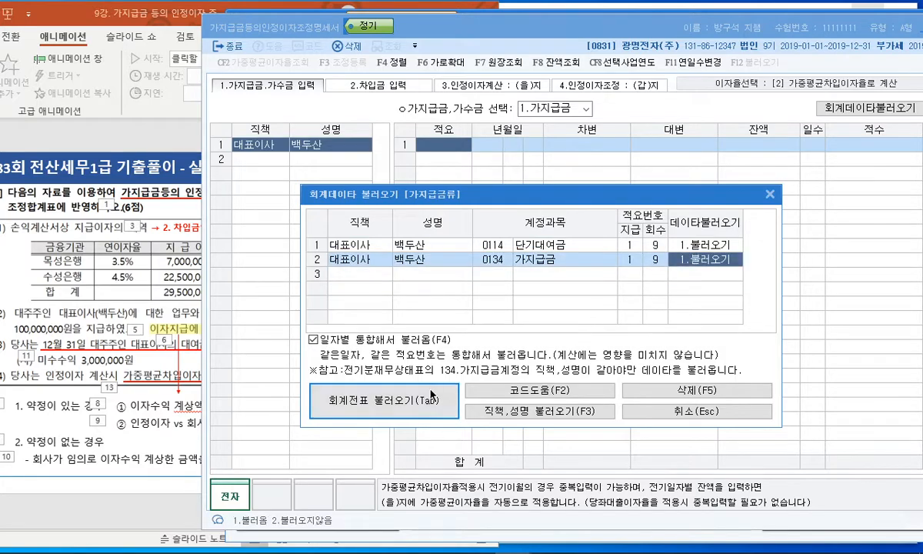
Load the accounting vouchers for both rows and compare the imported loans with the problem text on the slide.
click(433, 394)
click(583, 331)
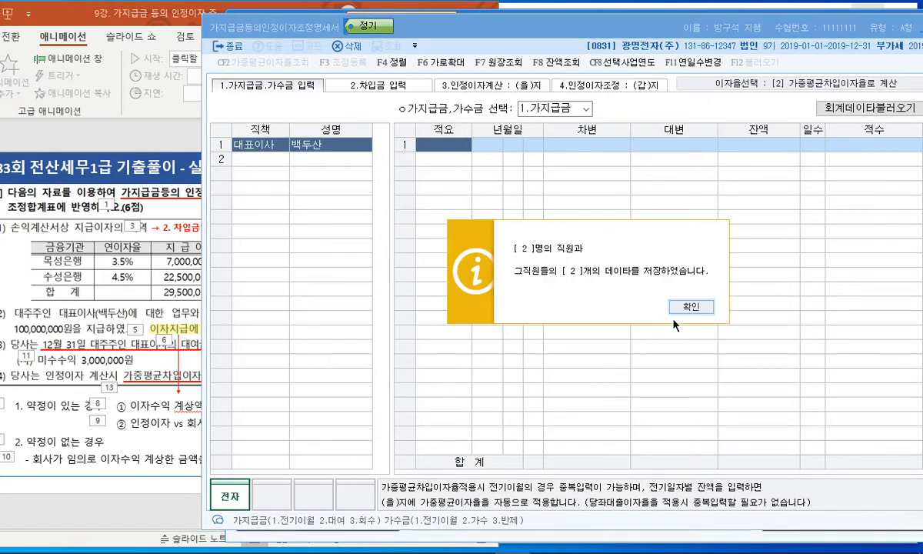
click(672, 307)
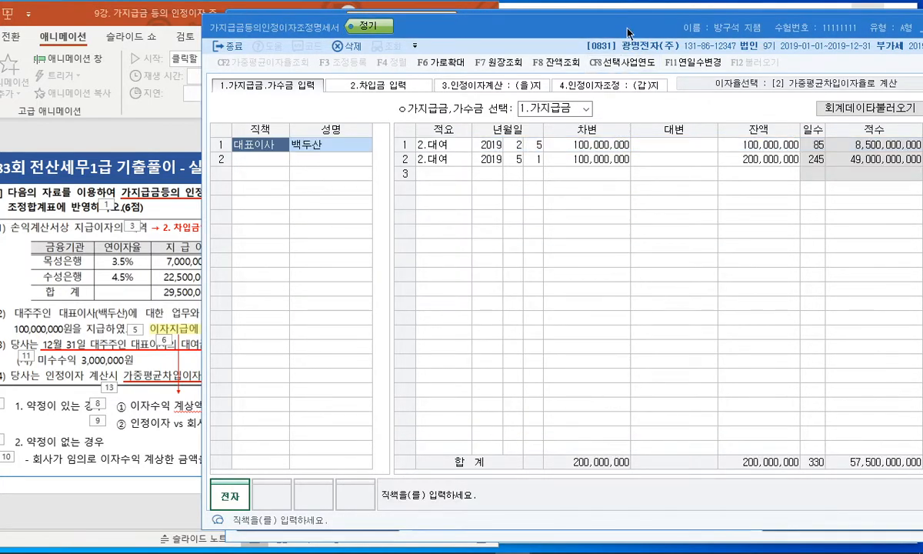
click(112, 350)
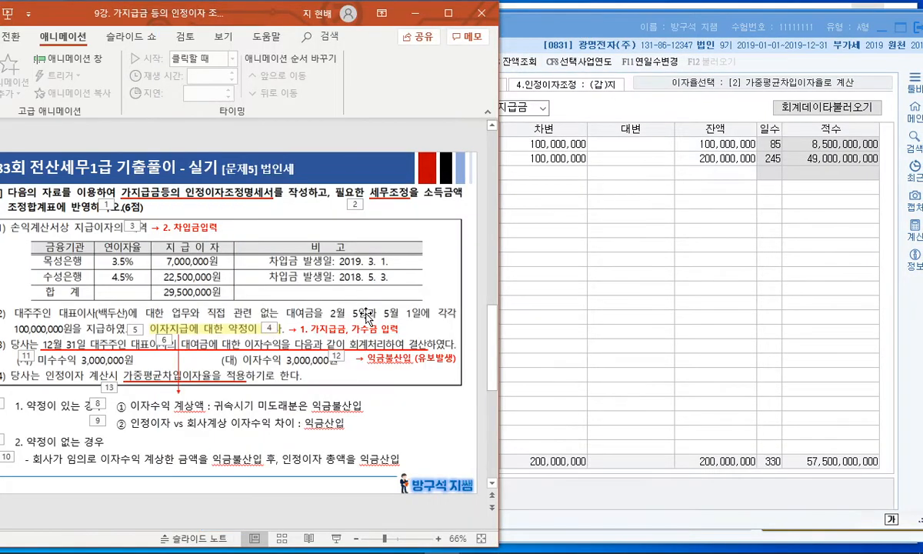
click(557, 208)
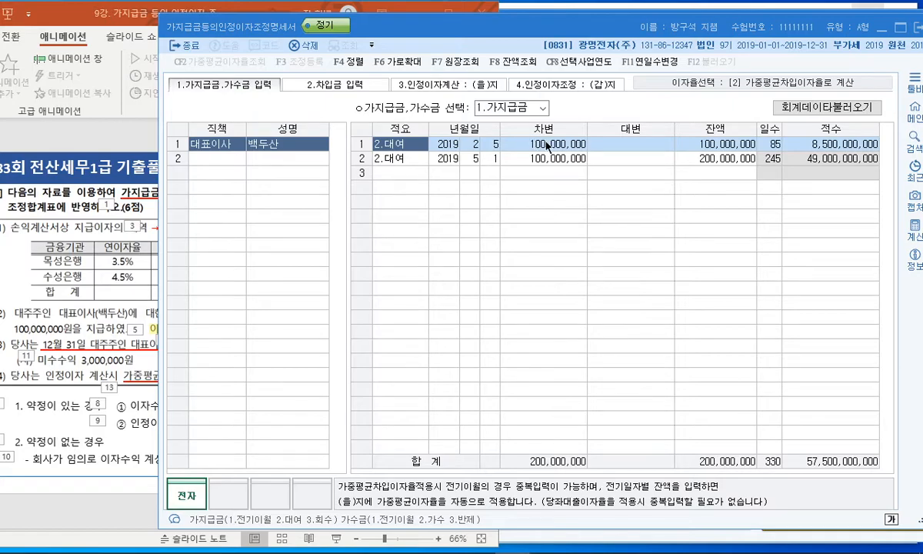
Enter a 2.대여 line manually in row 3, dated 2019-2-5, with a debit of 100,000,000.
click(413, 174)
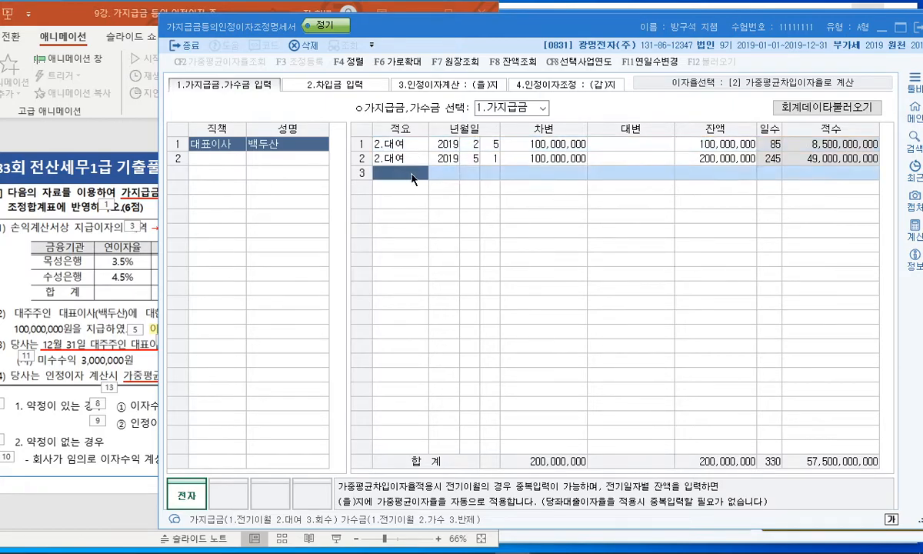
text(2)
key(Return)
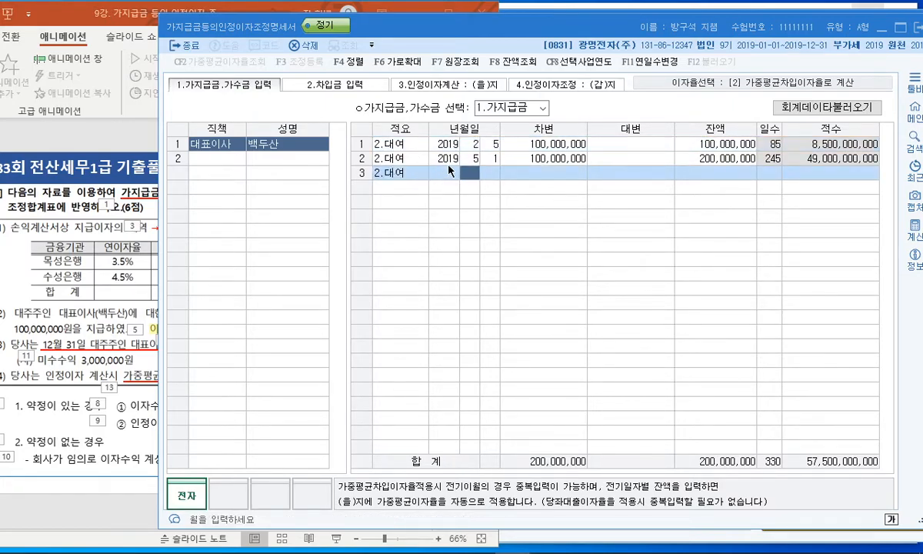
text(2)
key(Return)
text(5)
key(Return)
text(100000000)
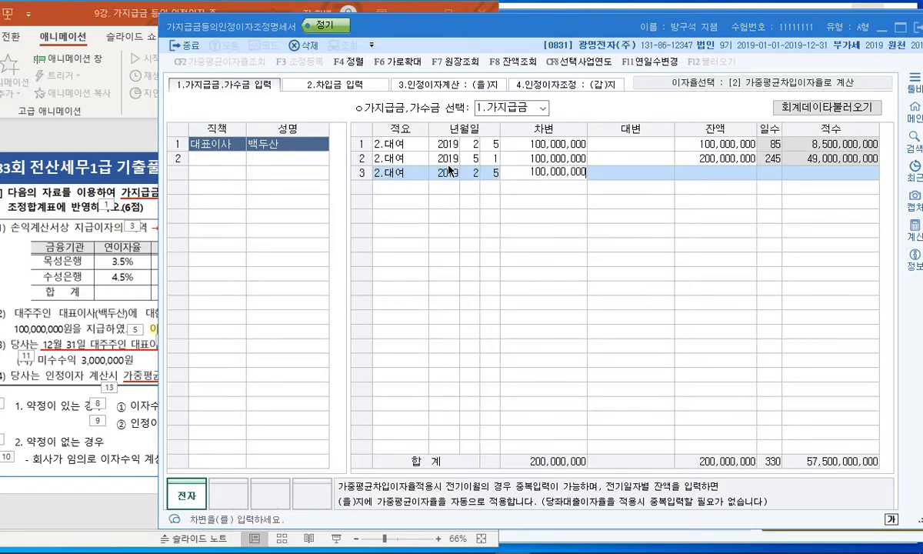
key(Return)
Delete the manually entered third loan line.
click(449, 170)
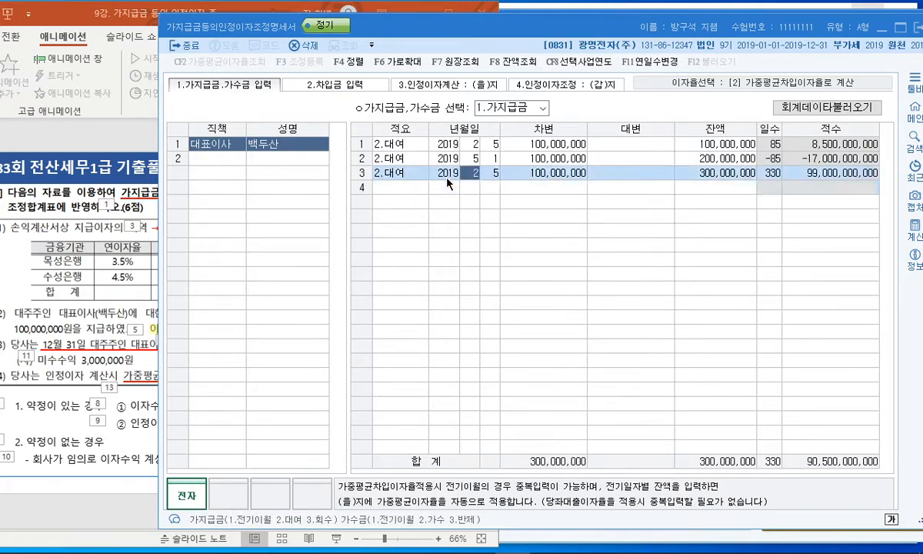
click(307, 48)
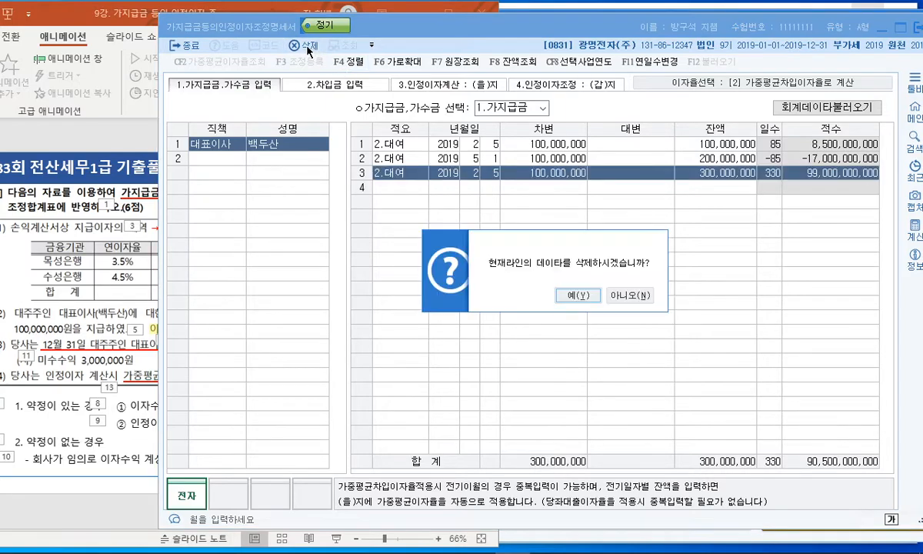
click(549, 277)
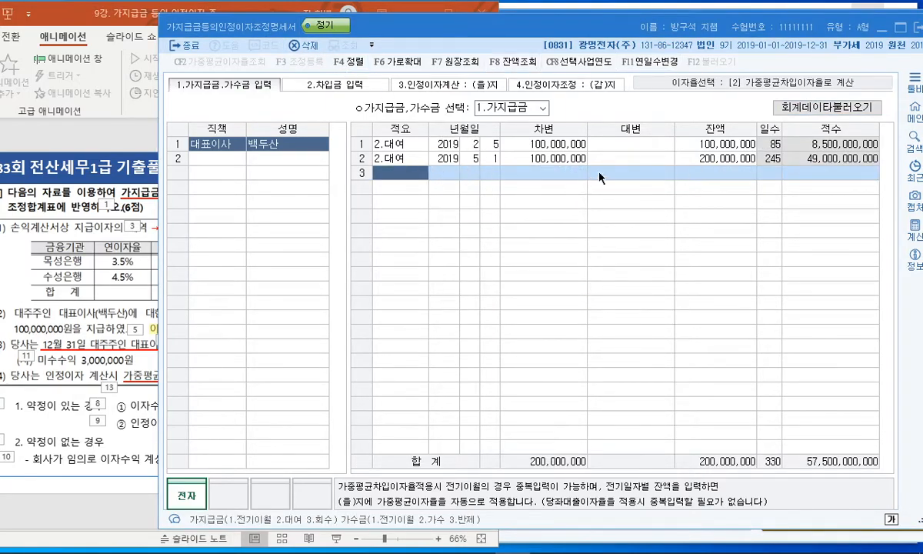
Set the interest rate selection to [2] 가중평균차입이자율로 계산.
click(711, 87)
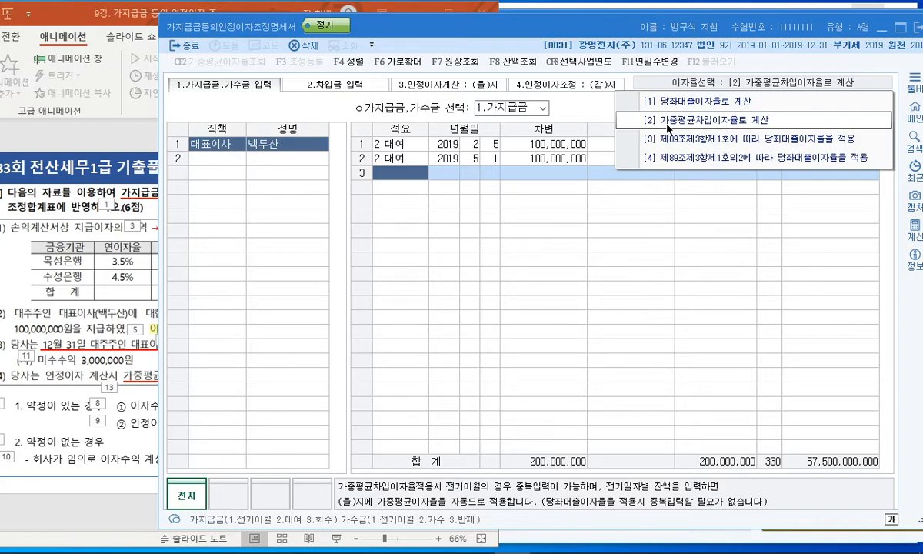
click(723, 121)
click(753, 87)
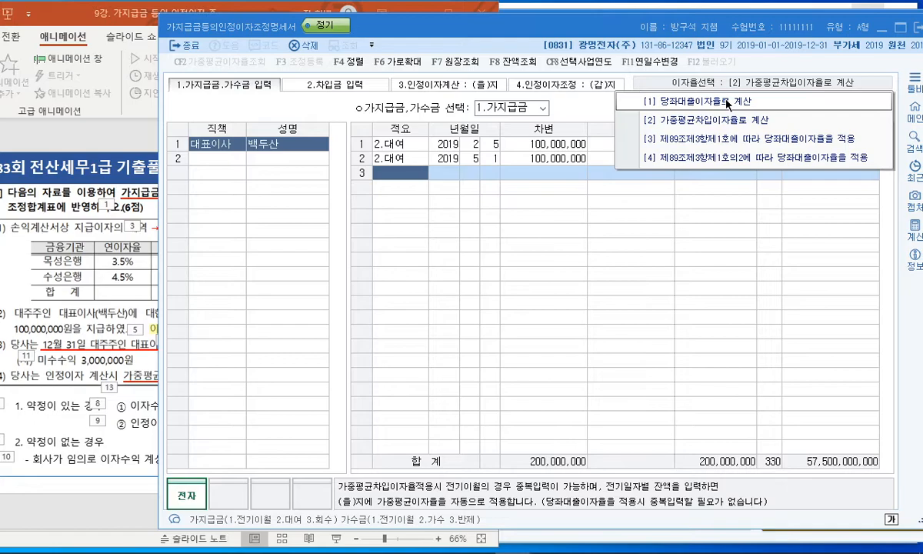
mouse_move(648, 109)
mouse_down()
mouse_move(723, 111)
mouse_move(758, 92)
mouse_move(627, 93)
mouse_move(683, 111)
mouse_up()
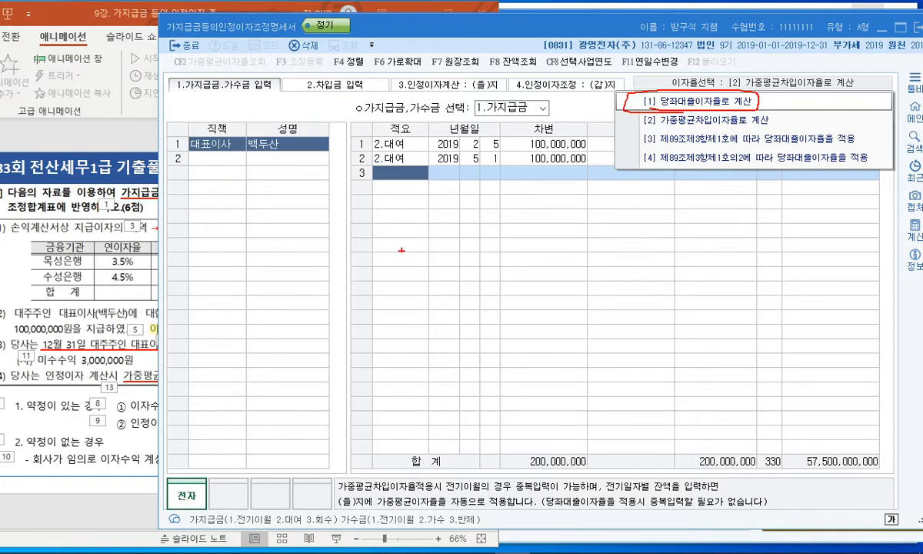
drag(130, 363, 146, 377)
key(Escape)
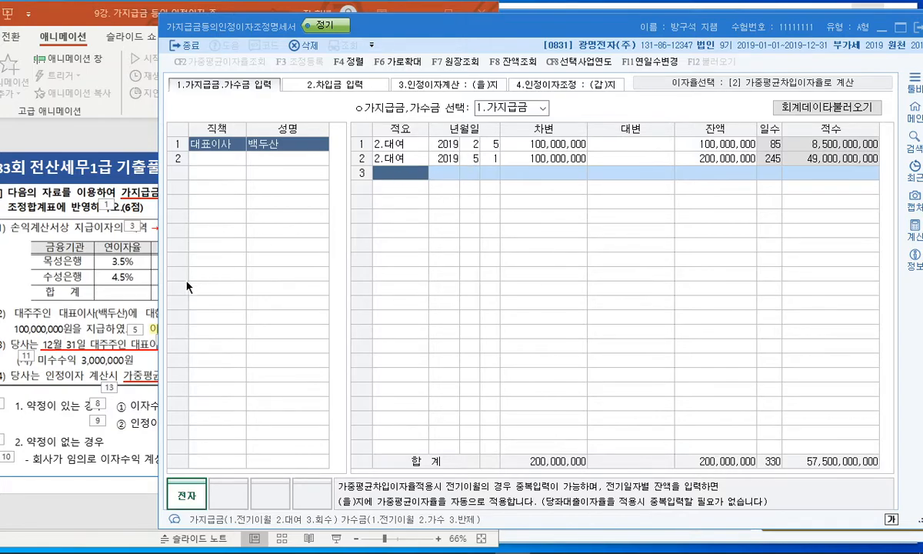
Add 목성은행 as a lender in the 차입금 입력 section and load its vouchers for 당좌차월, 단기차입금 and 장기차입금.
click(132, 269)
click(576, 249)
drag(399, 29, 552, 30)
click(515, 86)
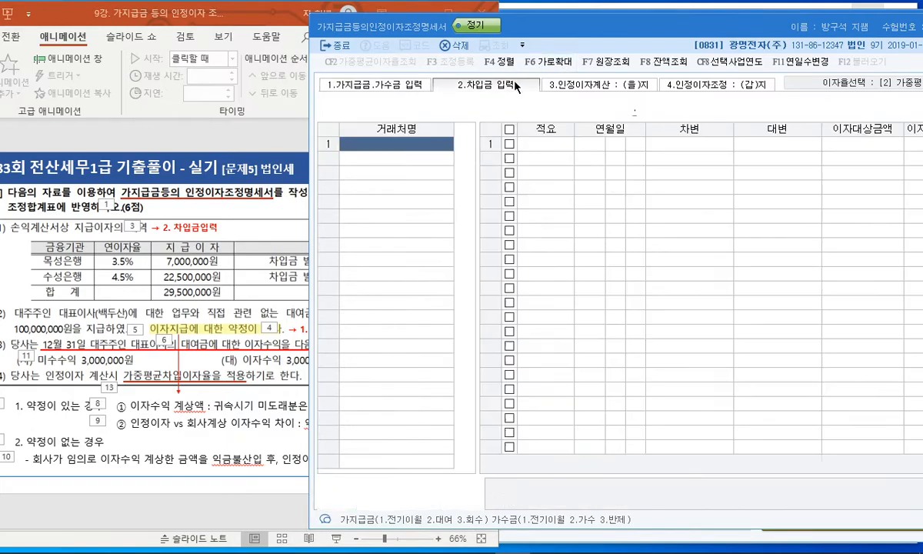
text(목성은행)
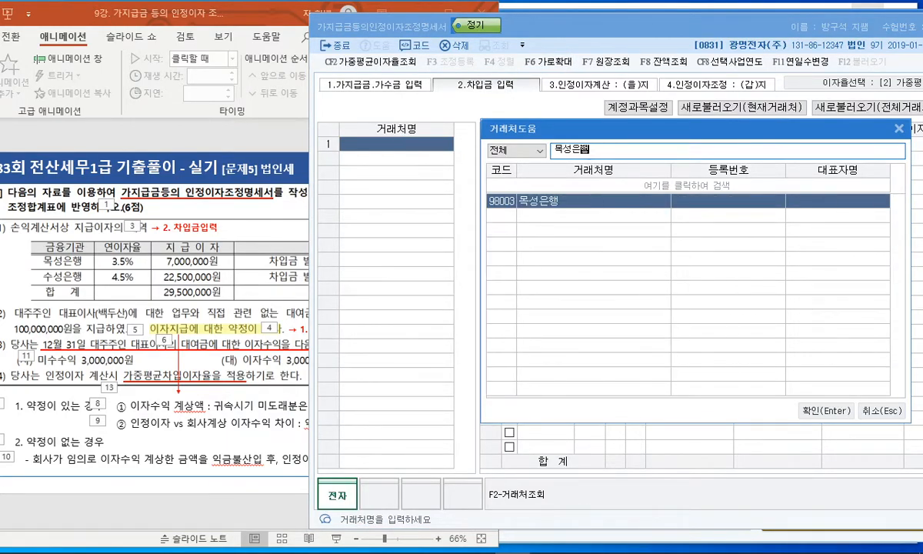
key(Return)
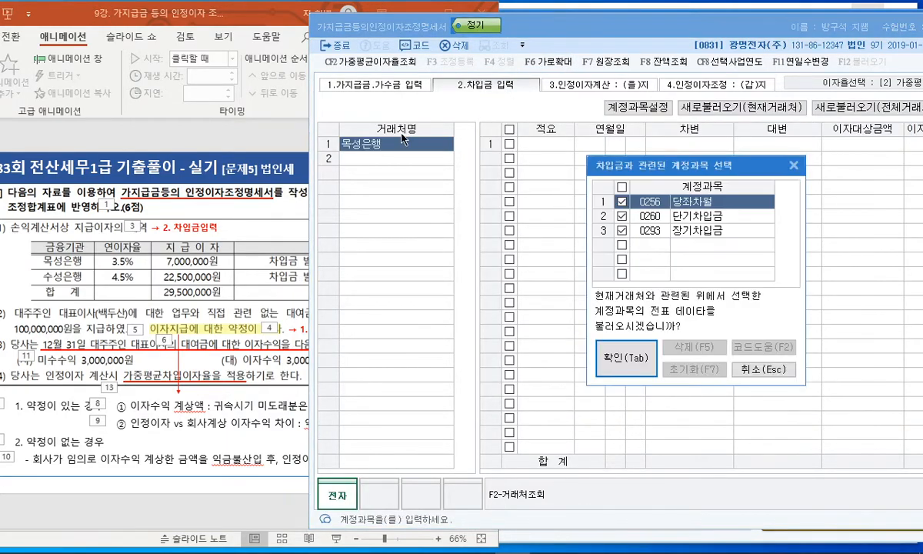
click(635, 362)
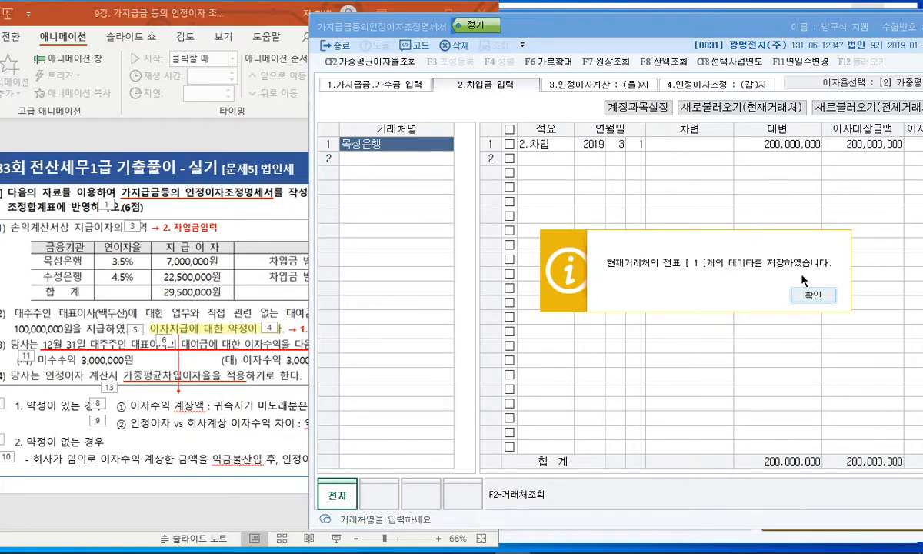
click(761, 276)
Add 수성은행 as the second lender and load its vouchers for the same borrowing accounts.
click(387, 160)
key(F2)
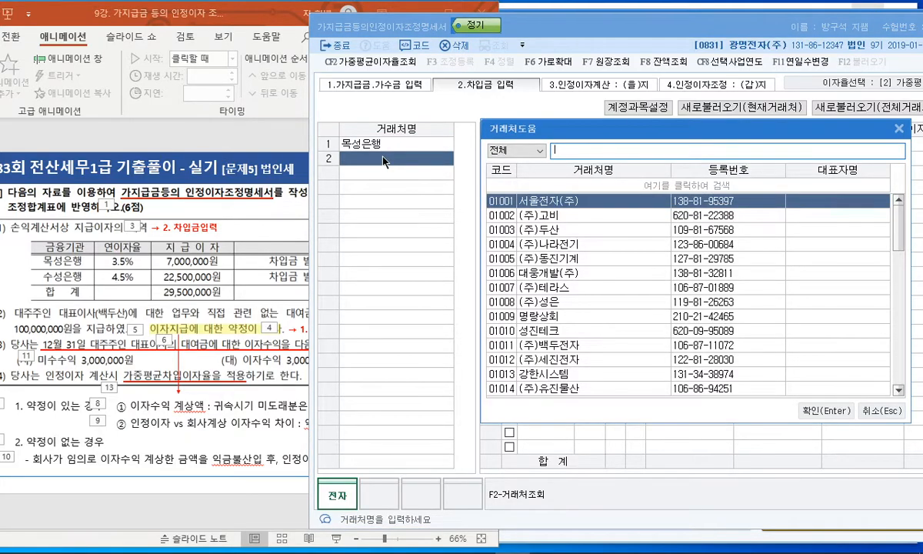
text(수성ㅇ)
text(은행)
key(Return)
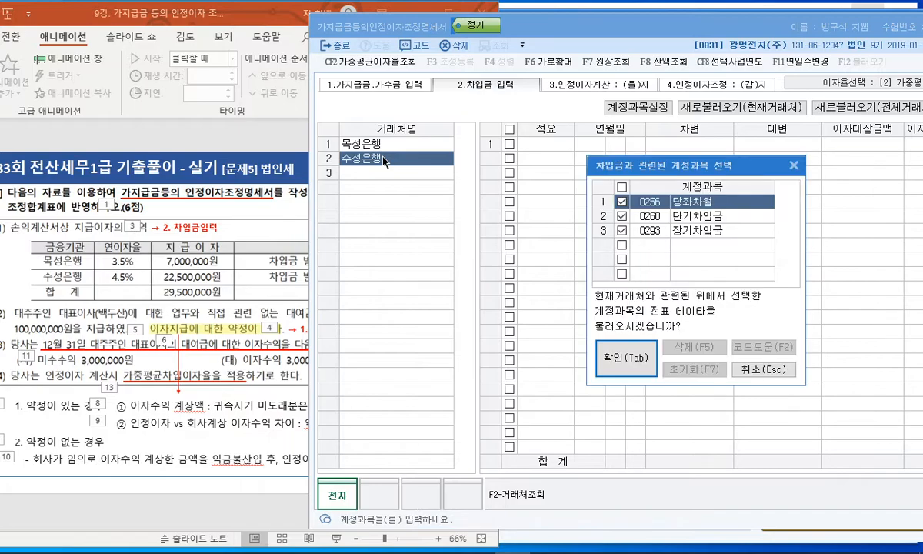
key(Tab)
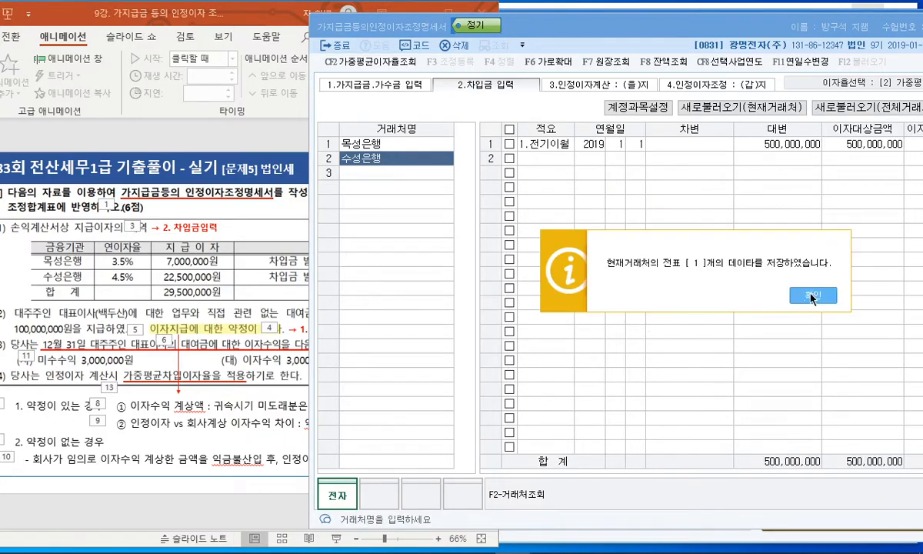
key(Return)
Compare 수성은행's loan origination date on the slide with its imported 전기이월 entry.
click(259, 283)
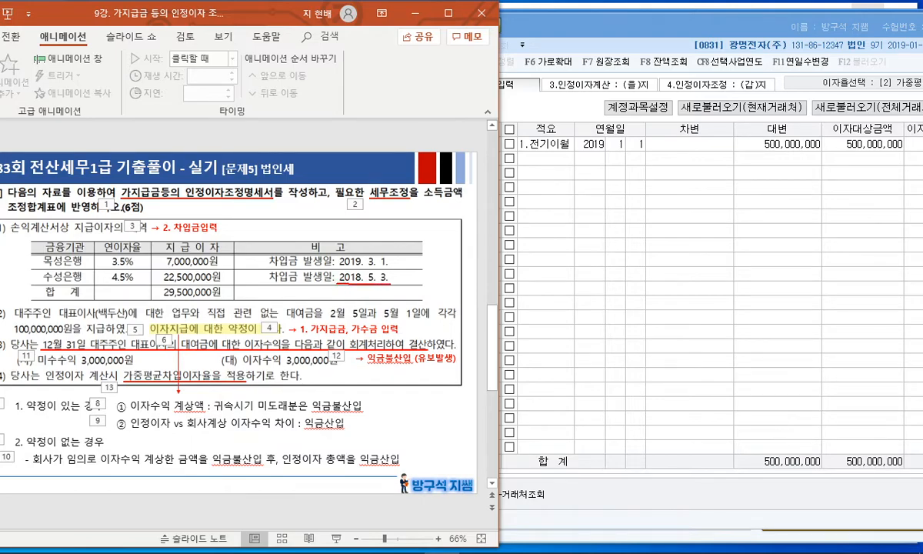
mouse_move(389, 283)
mouse_down()
mouse_move(362, 268)
mouse_move(337, 281)
mouse_up()
mouse_move(564, 146)
mouse_down()
mouse_move(525, 157)
mouse_move(532, 126)
mouse_move(646, 154)
mouse_up()
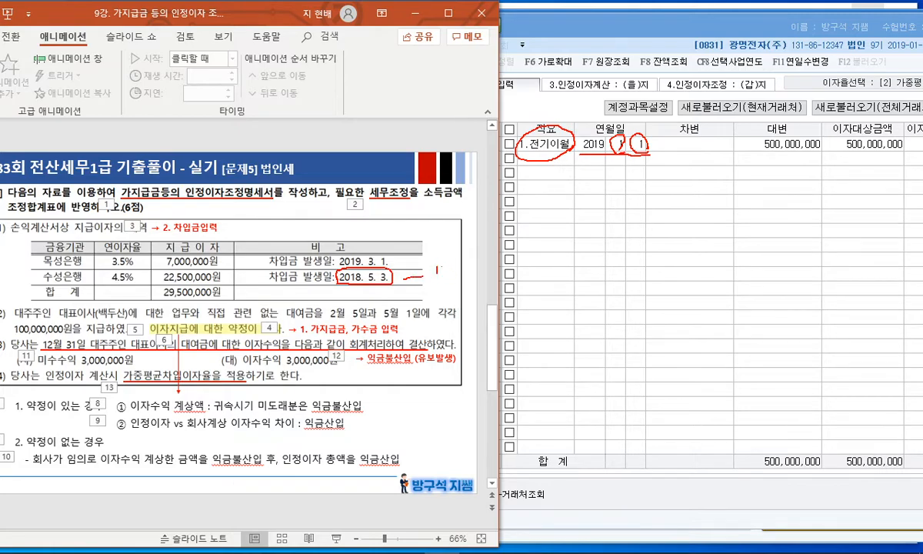
Note 12/31 beside 수성은행's origination date on the slide and relate it to the 전기이월 entry's date, clearing the marks.
mouse_move(436, 264)
mouse_down()
mouse_move(458, 297)
mouse_move(389, 297)
mouse_move(487, 234)
mouse_move(454, 312)
mouse_up()
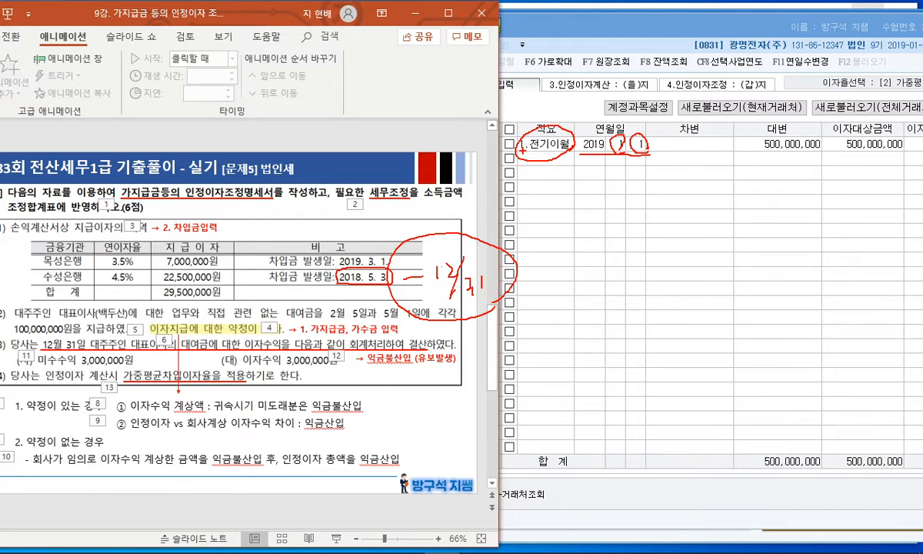
drag(523, 151, 561, 150)
drag(614, 137, 642, 158)
key(Escape)
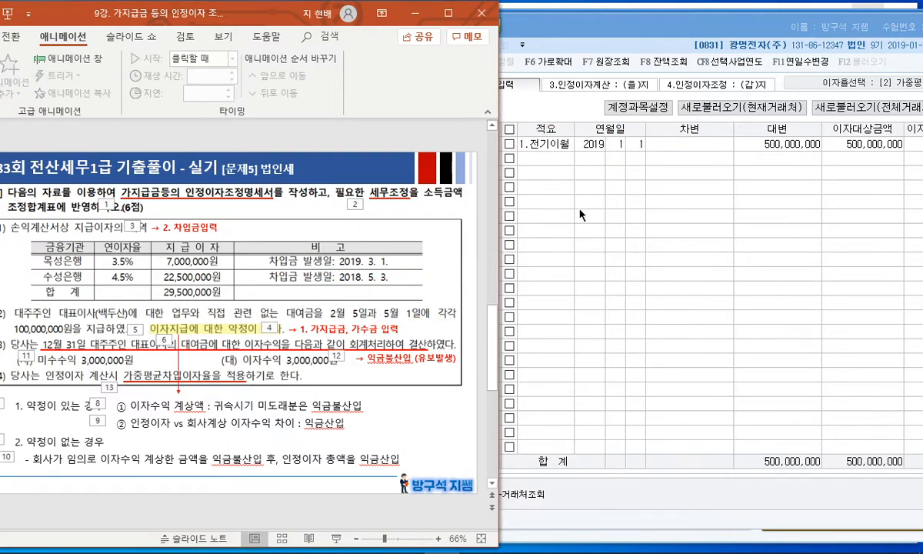
click(579, 208)
Set the interest rate on 목성은행's 차입 entry to 3.5%.
drag(565, 26, 501, 24)
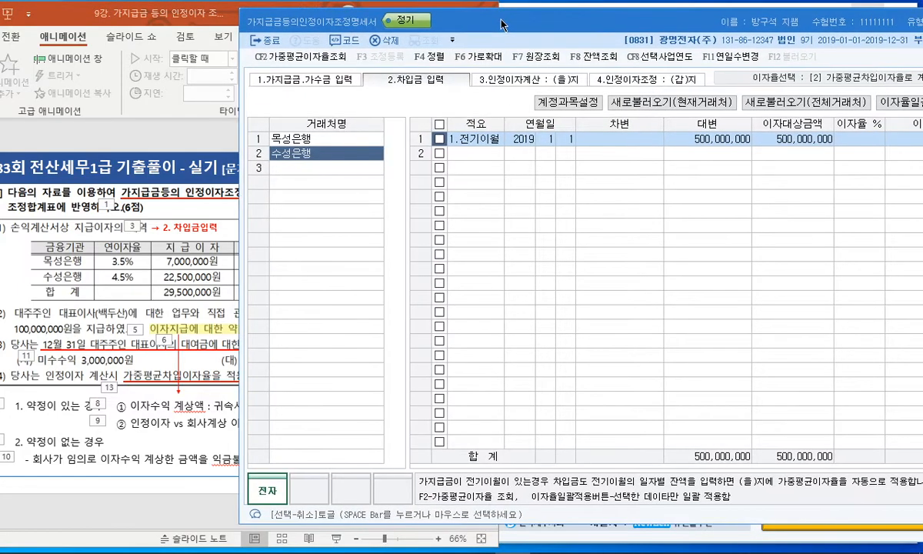
click(328, 140)
drag(565, 29, 528, 31)
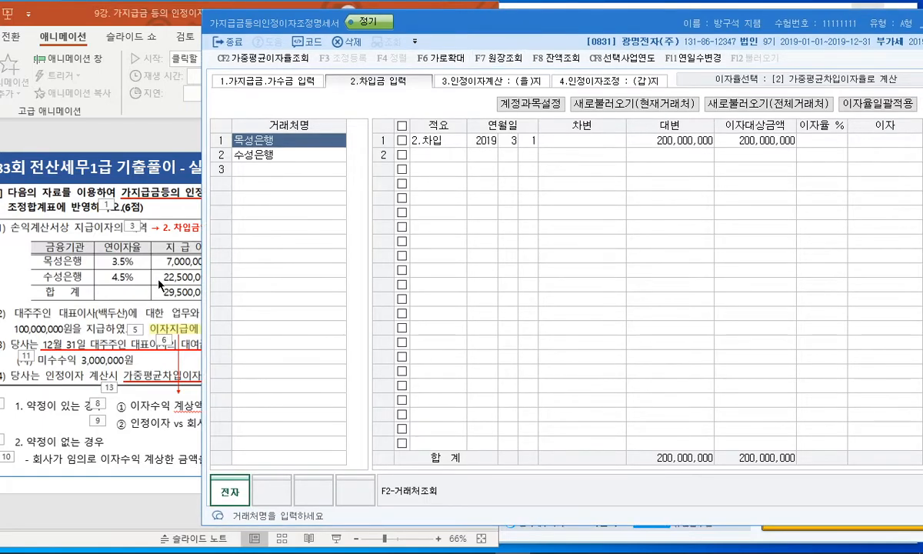
click(130, 267)
click(743, 159)
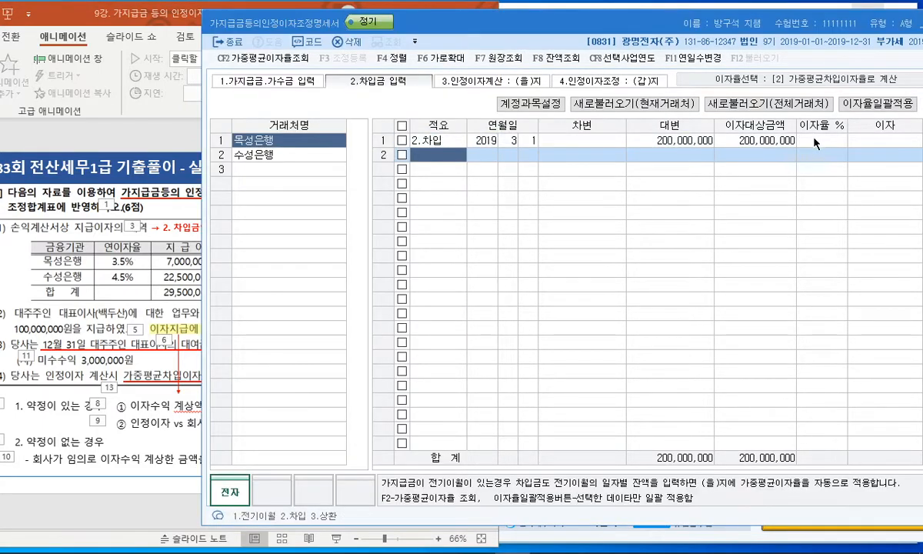
click(796, 141)
text(3.5)
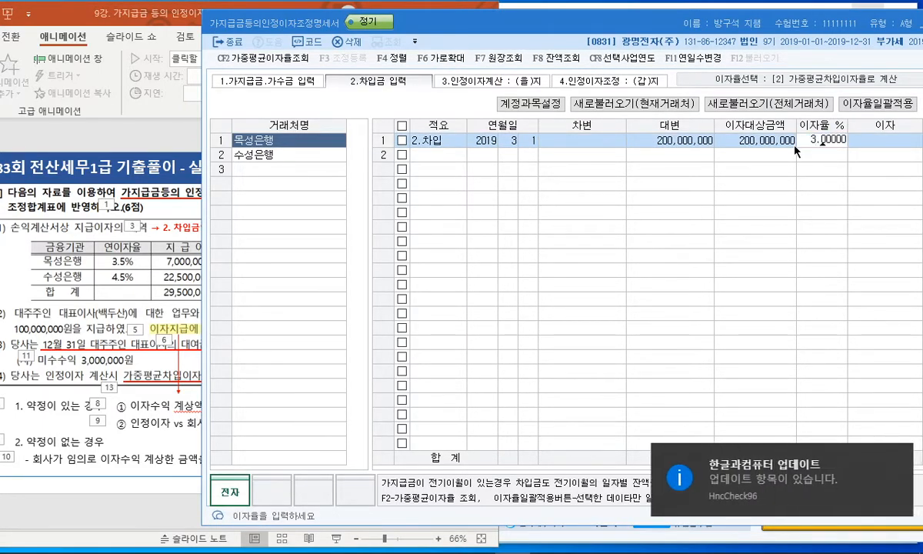
key(Return)
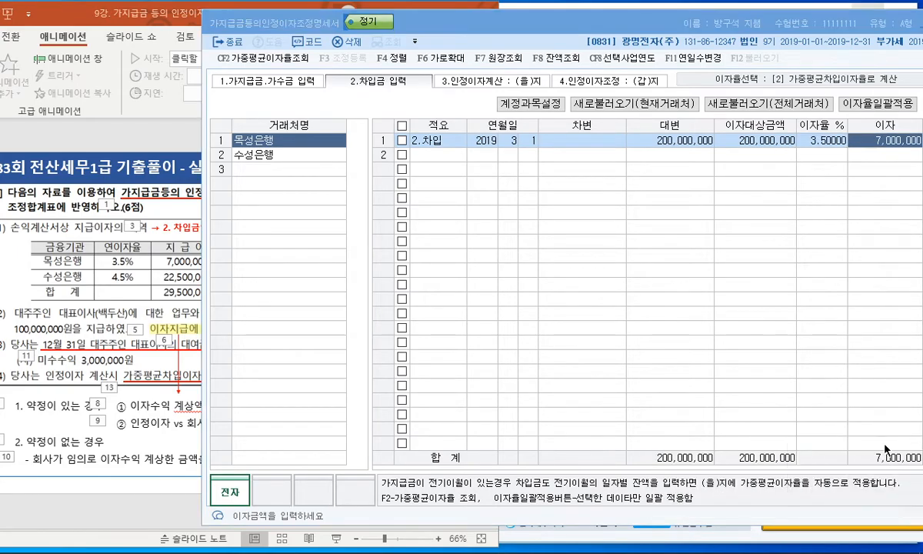
Set the interest rate on 수성은행's 전기이월 entry to 4.5%.
click(281, 155)
click(815, 143)
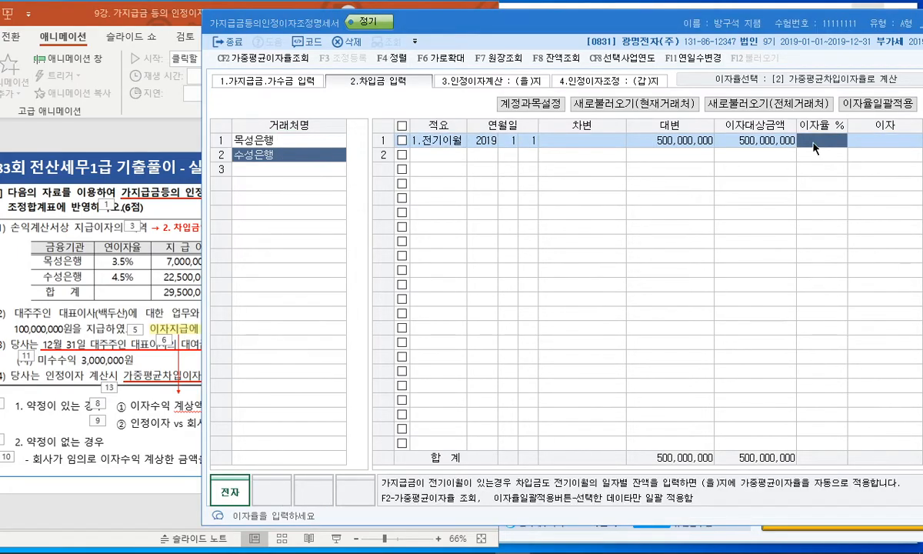
text(4.5)
key(Return)
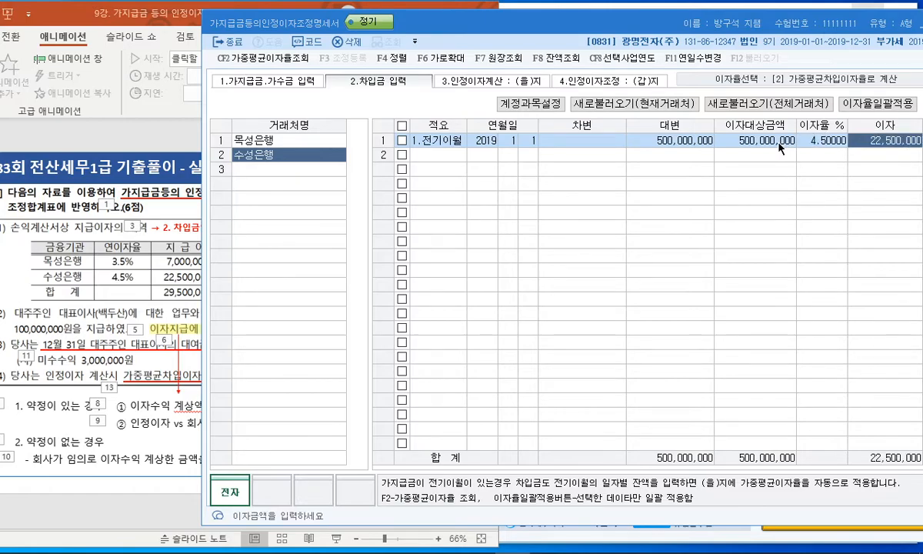
Check both banks' rates and interest amounts in 차입금 입력 against the 지급이자 table on the slide.
click(112, 259)
click(695, 225)
click(140, 312)
click(820, 144)
click(315, 140)
click(149, 248)
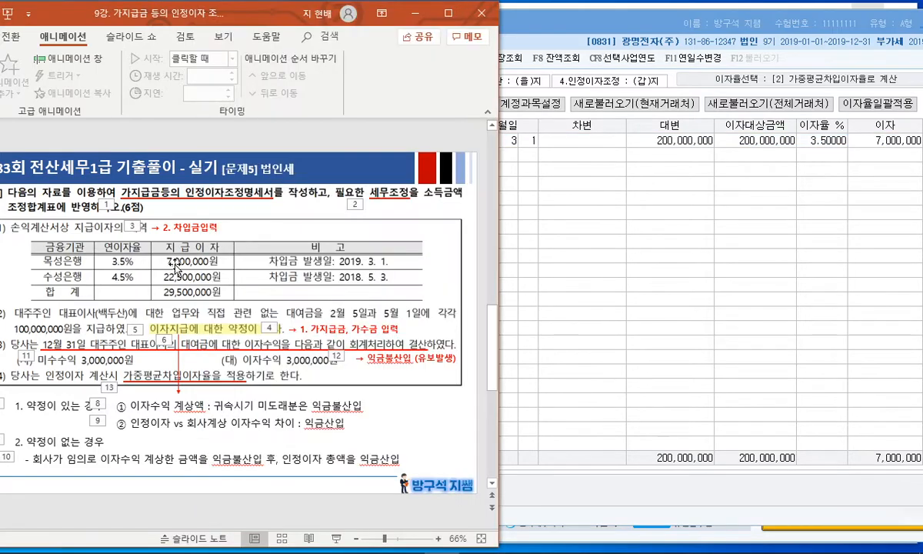
click(673, 211)
Review the 인정이자계산 (을)지 and 인정이자조정 (갑)지 sheets, focusing on the 회사계상액 column.
drag(565, 27, 498, 29)
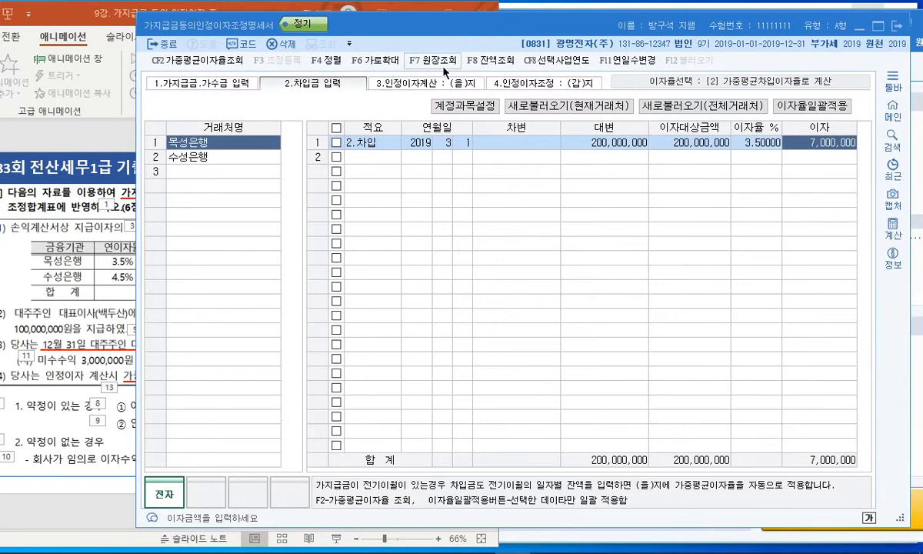
click(415, 82)
drag(510, 470, 507, 430)
click(521, 80)
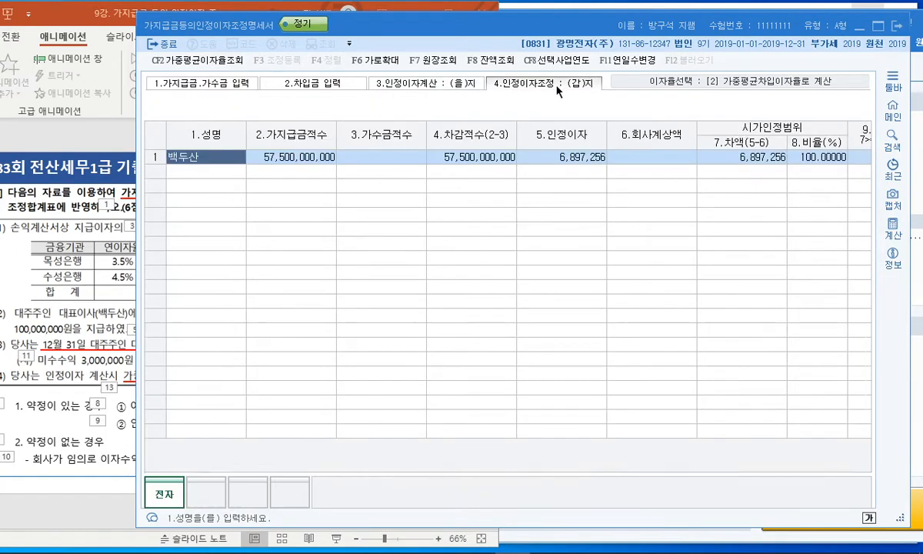
drag(612, 465, 691, 465)
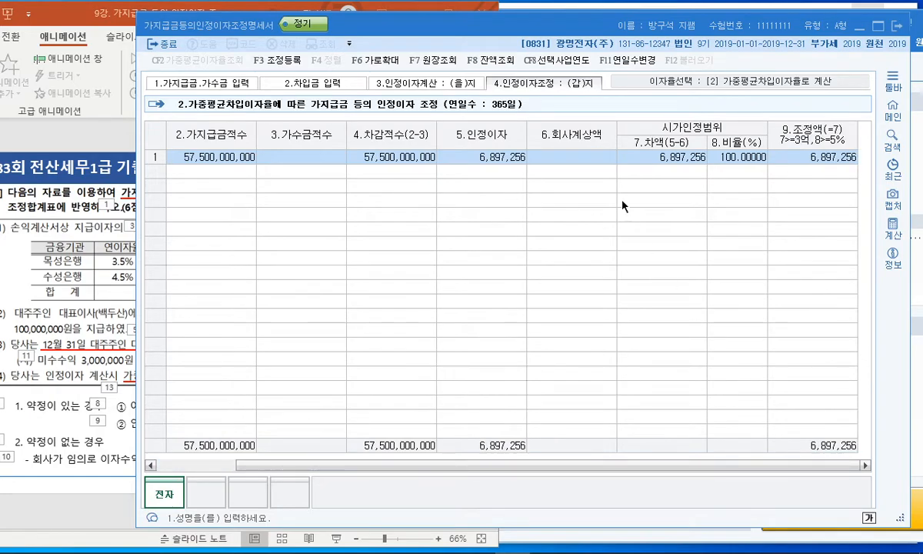
mouse_move(598, 156)
mouse_down()
mouse_move(542, 134)
mouse_move(596, 162)
mouse_up()
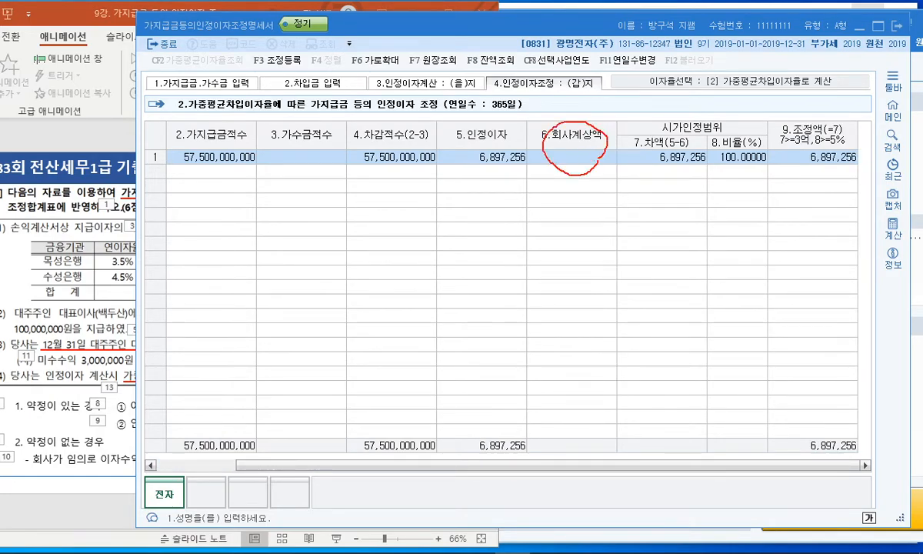
key(Escape)
Compare the slide's tax treatment for loans without an interest agreement with the 회사계상액 and 조정액 columns of the (갑)지 sheet.
click(117, 285)
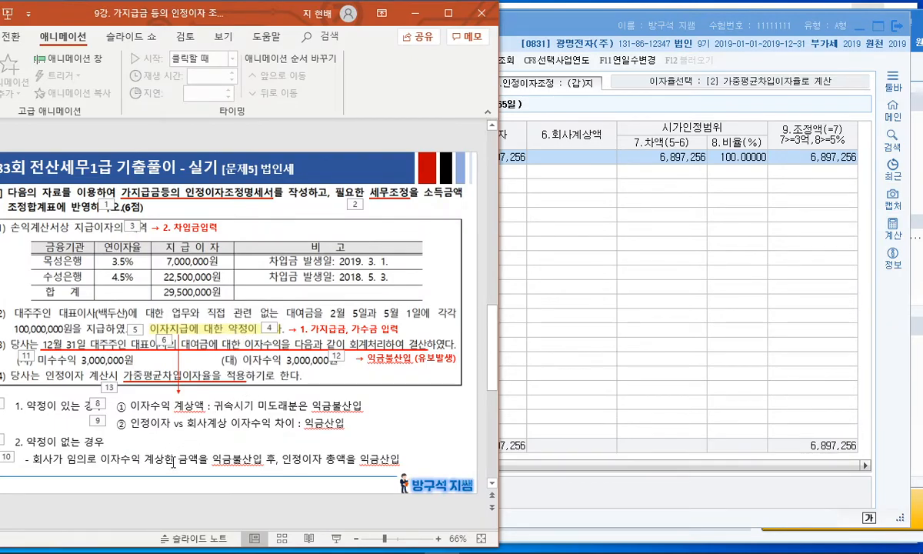
mouse_move(44, 465)
mouse_down()
mouse_move(273, 476)
mouse_move(400, 465)
mouse_up()
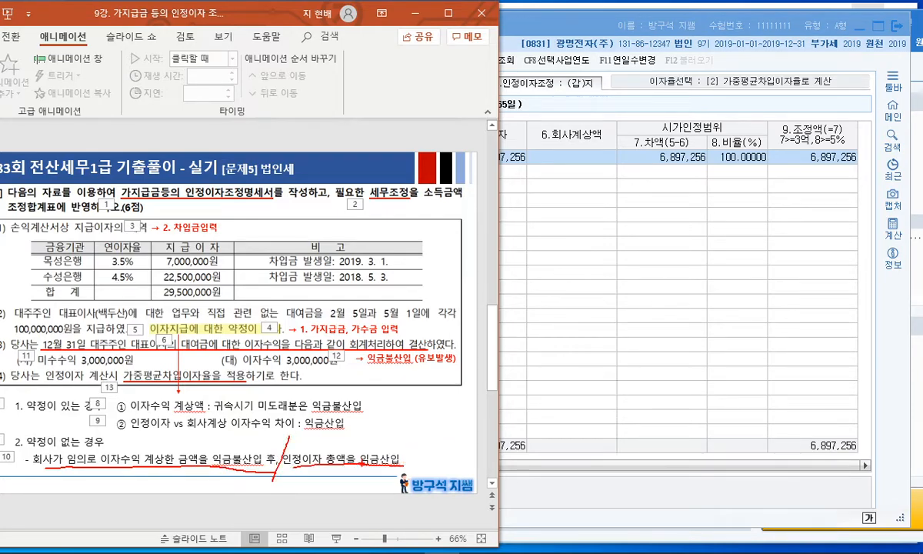
click(652, 254)
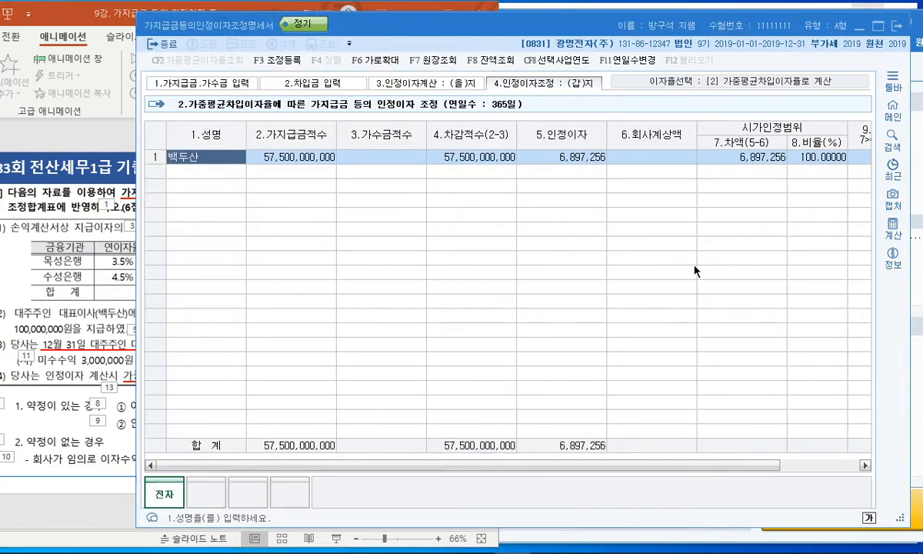
click(822, 465)
click(776, 154)
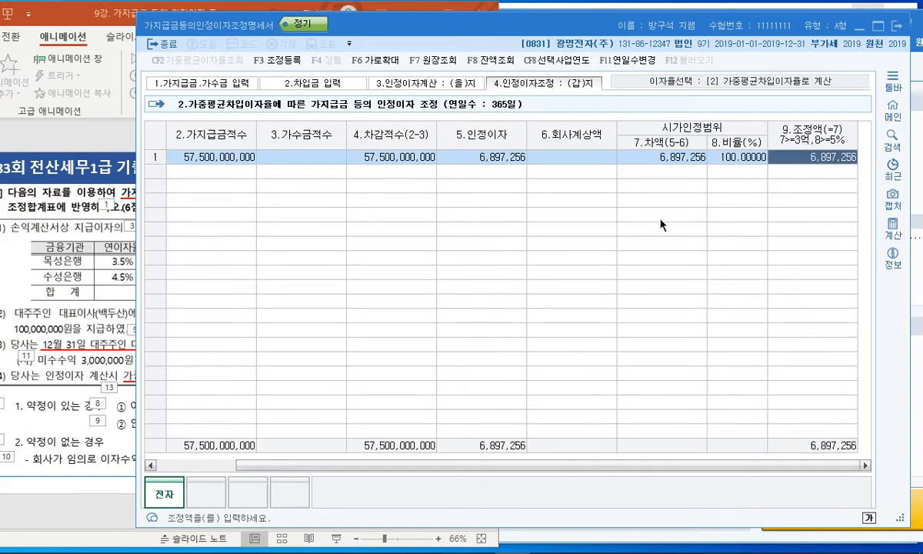
click(79, 428)
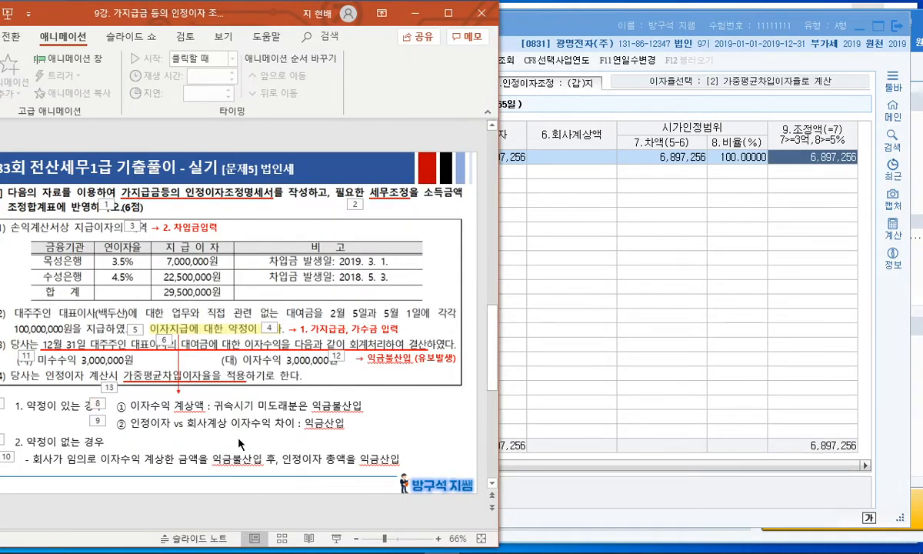
click(671, 305)
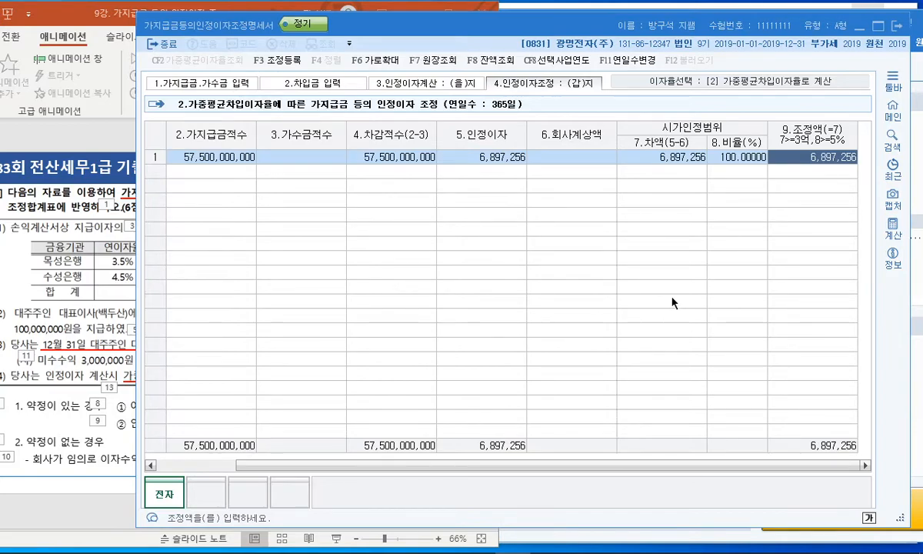
click(595, 158)
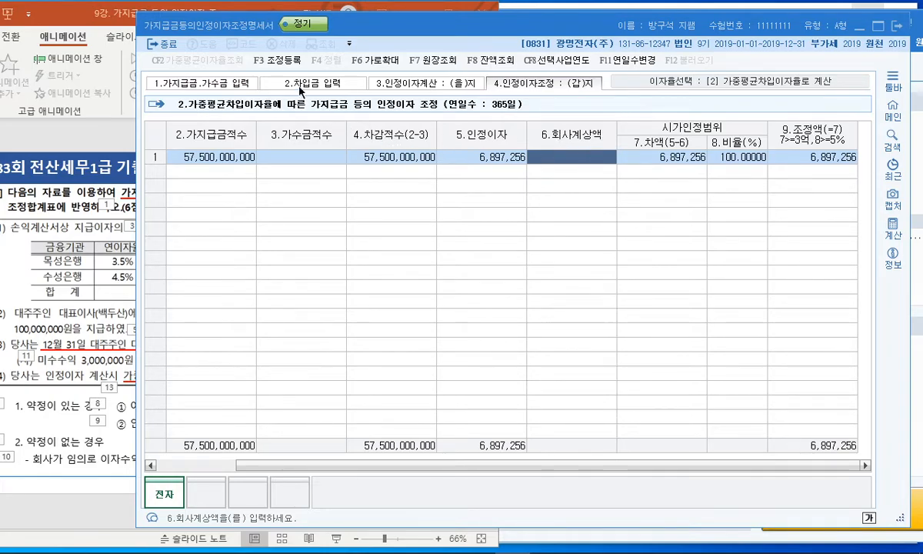
Open 조정 등록 and add 미수수익 of 3,000,000 under 손금산입 및 익금불산입 with disposition 유보발생.
click(292, 65)
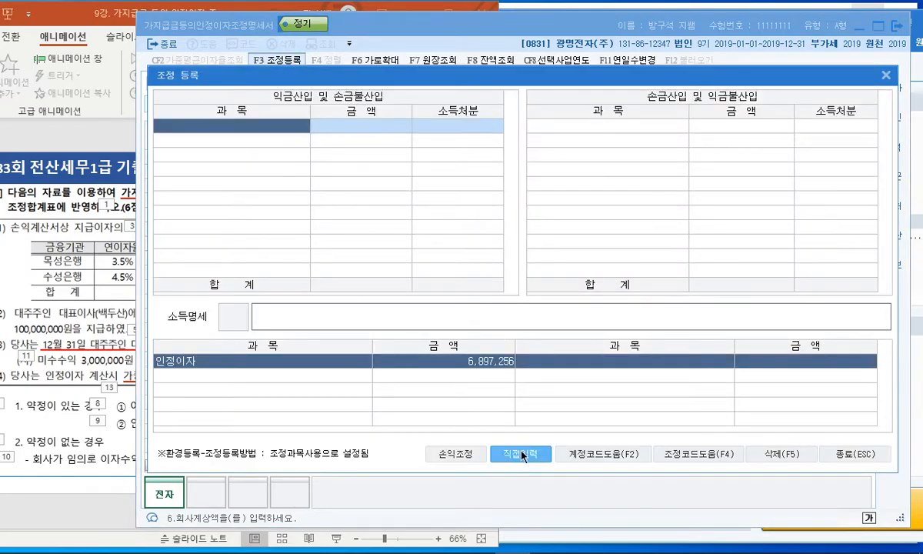
click(568, 126)
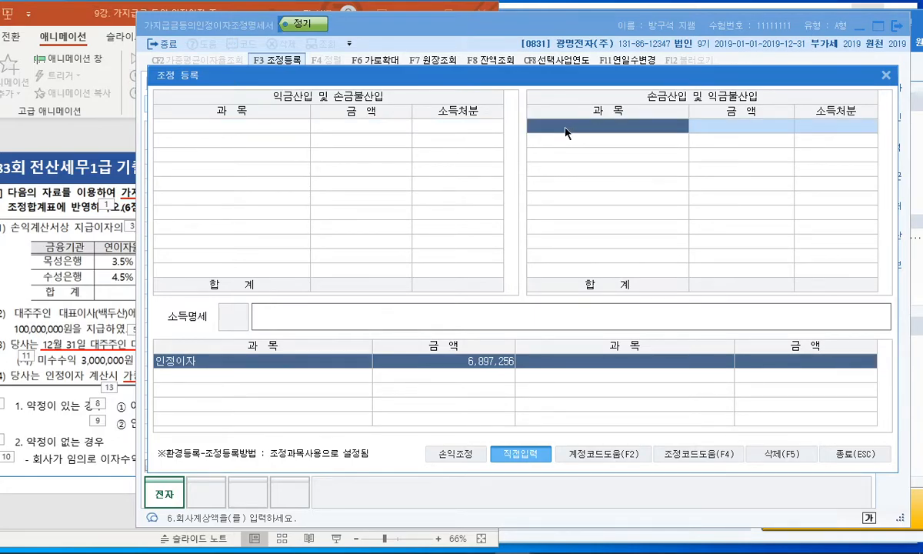
text(미수수익)
key(Return)
text(3000000)
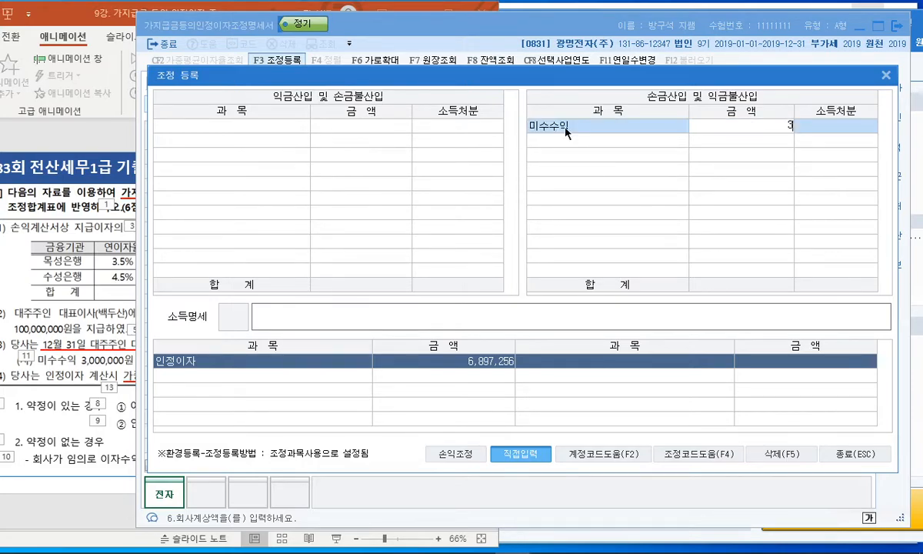
key(Return)
text(1)
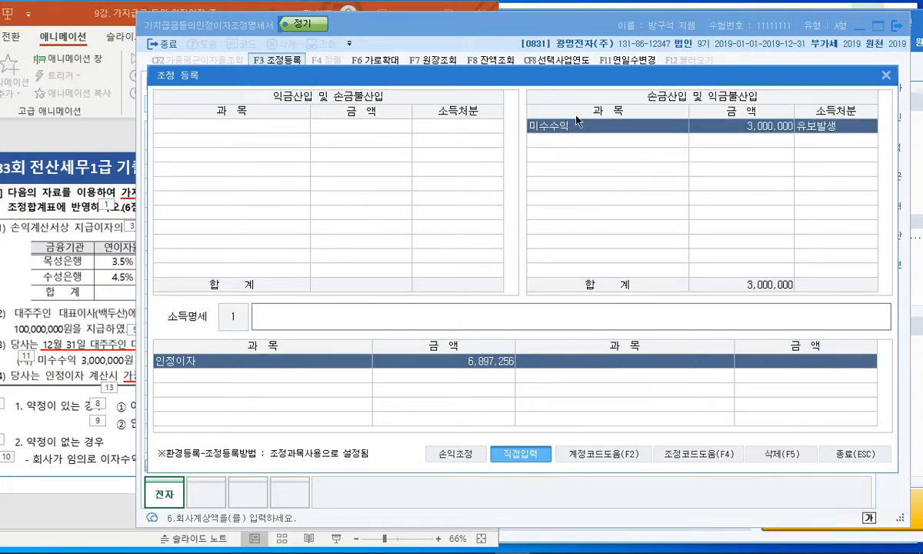
Add 인정이자 of 6,897,256 under 익금산입 및 손금불산입 with disposition 유보발생.
click(295, 126)
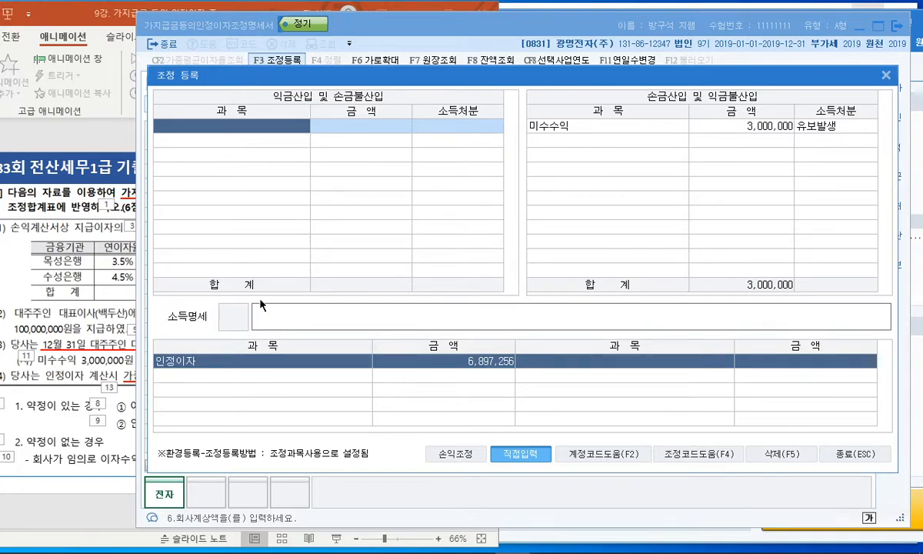
text(인정이자)
key(Return)
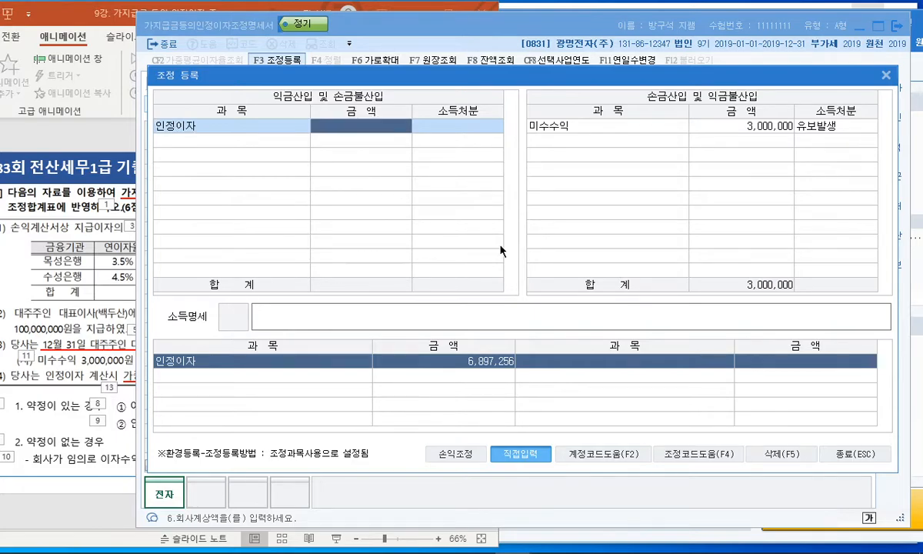
drag(624, 85, 566, 94)
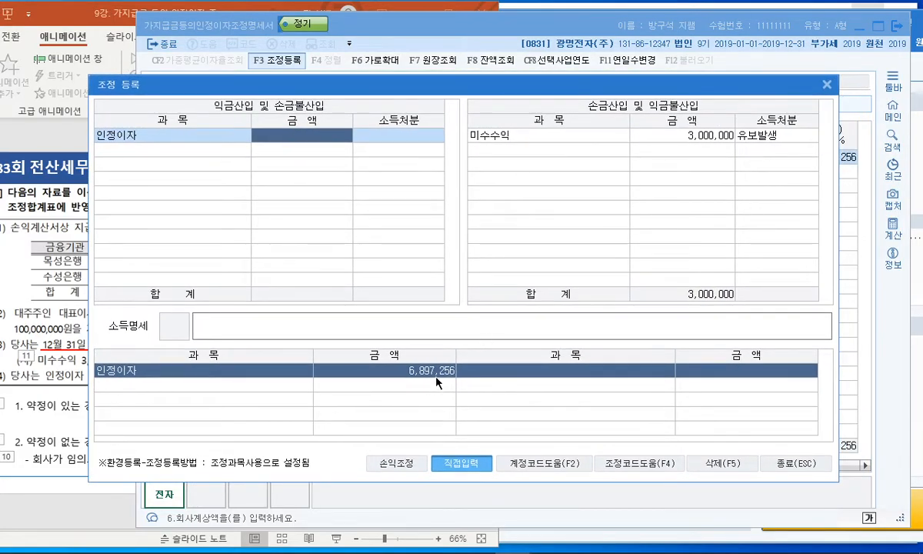
drag(736, 89, 692, 99)
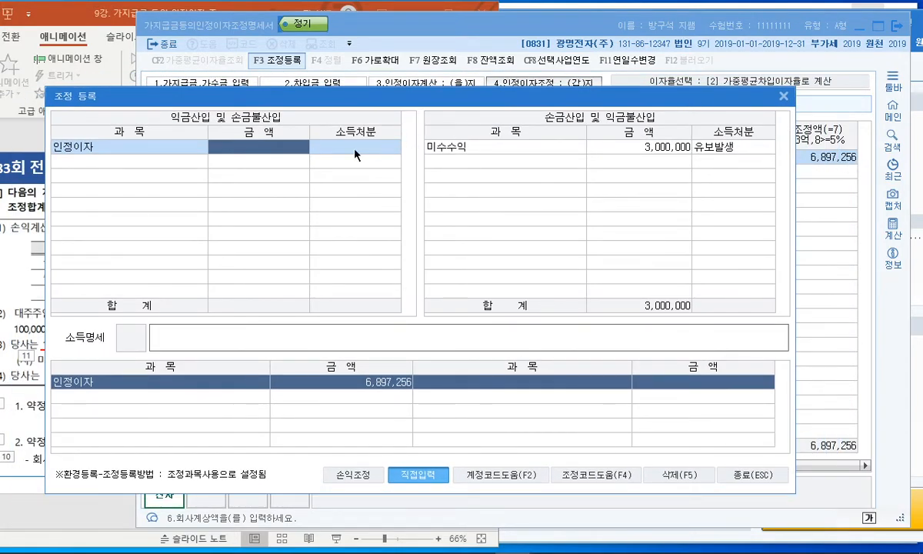
click(278, 150)
text(6,897)
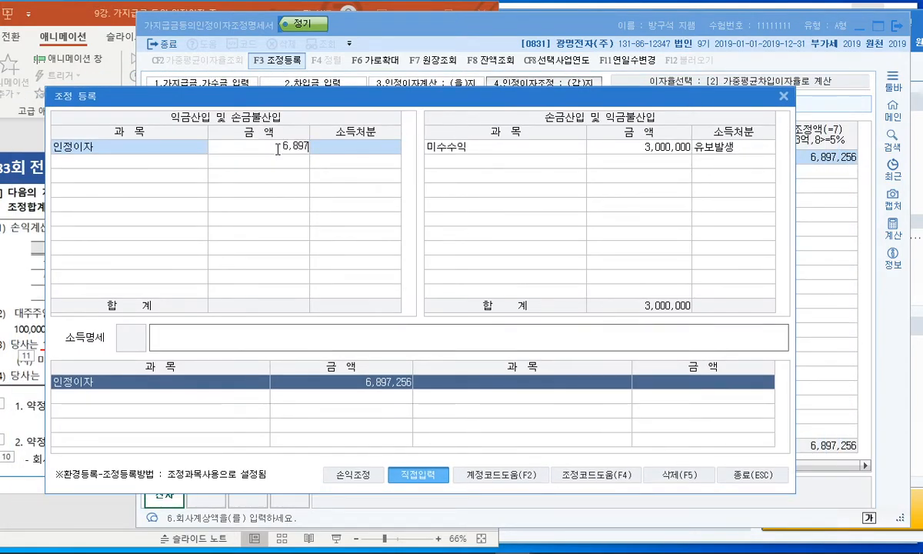
text(,256)
key(Return)
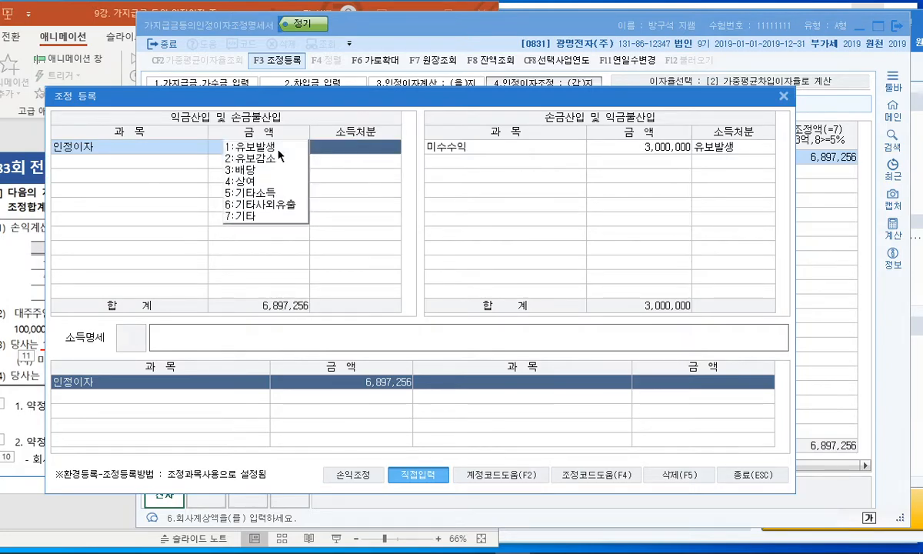
key(1)
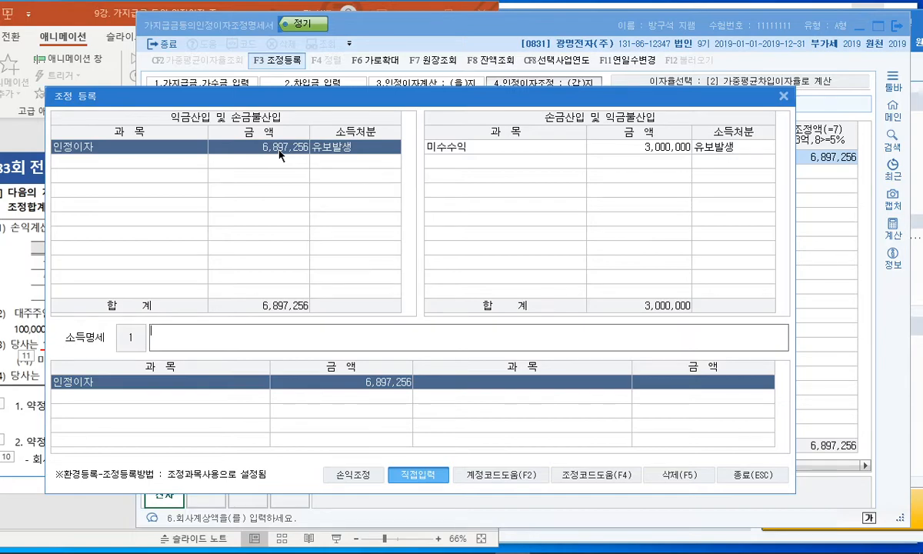
Change the disposition of the 인정이자 adjustment under 익금산입 및 손금불산입 to 상여 and close 조정 등록.
drag(396, 99, 522, 102)
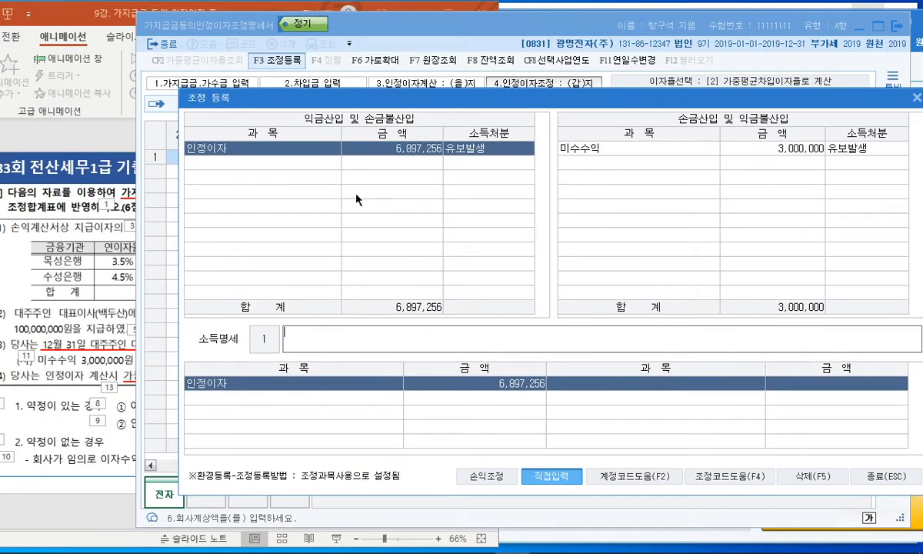
click(93, 299)
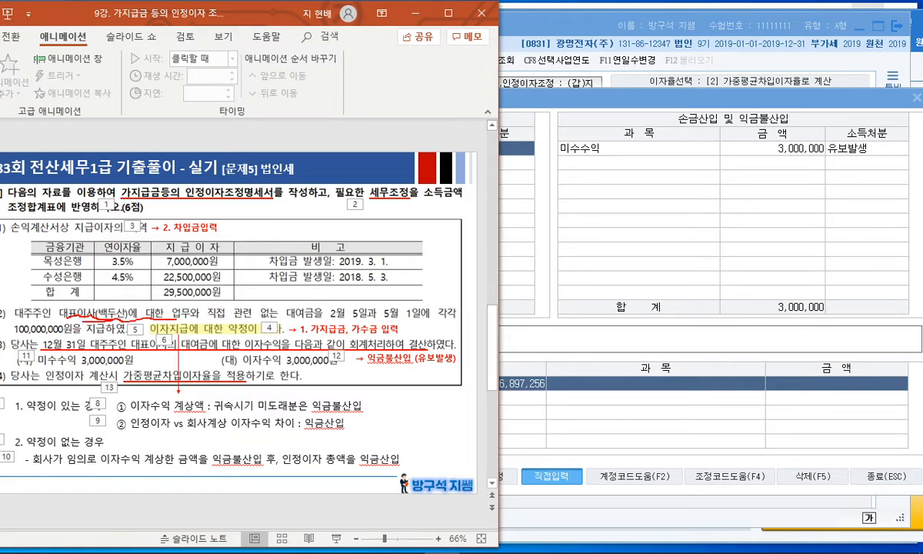
click(513, 240)
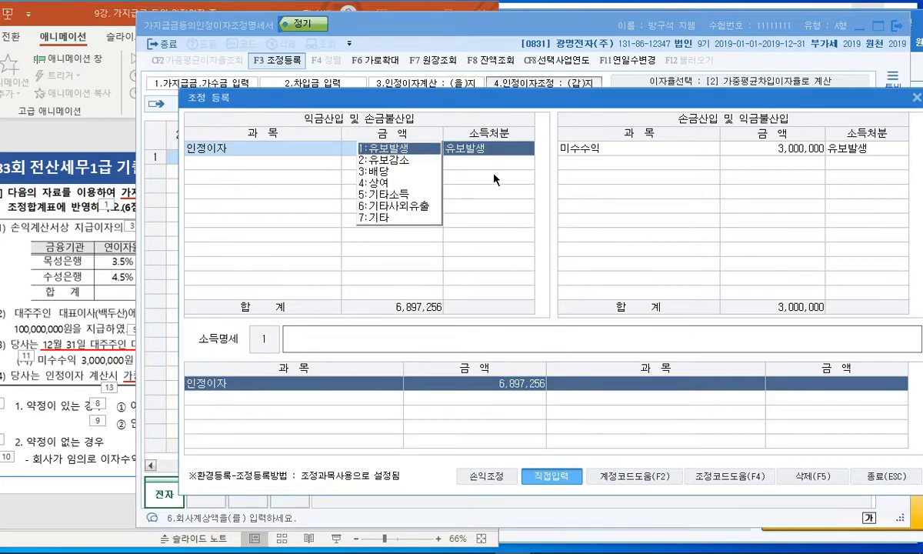
text(4)
key(Return)
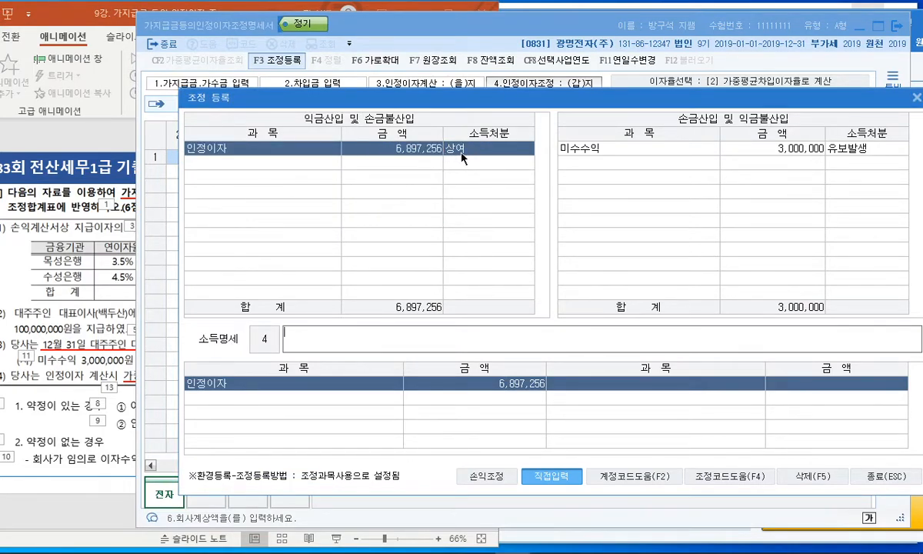
key(Escape)
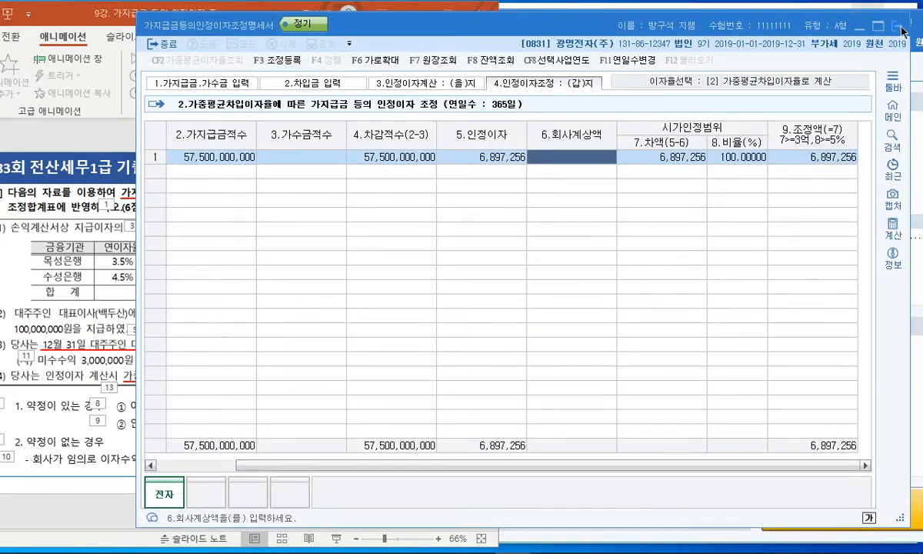
Minimize the adjustment form and review the 83회 전산세무1급 problem slide in the enlarged PowerPoint presentation.
click(859, 28)
click(449, 13)
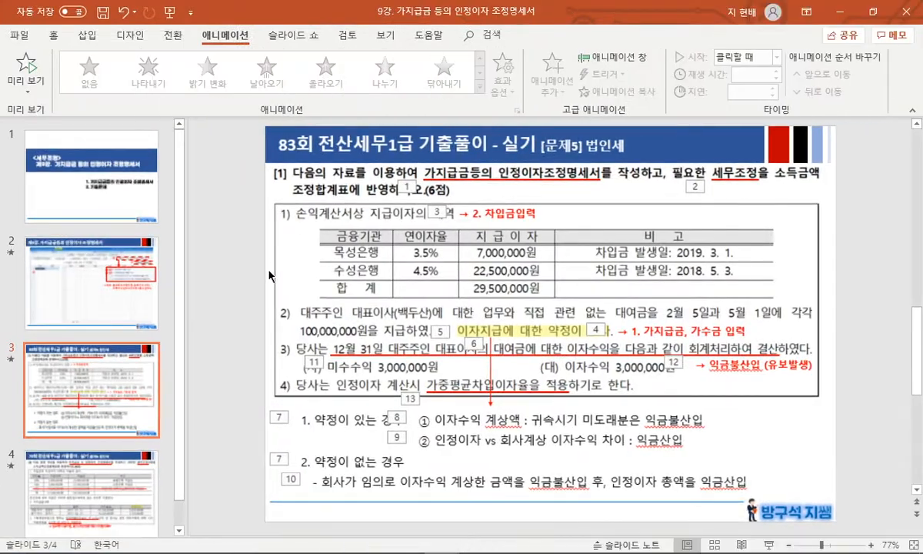
click(123, 483)
click(113, 361)
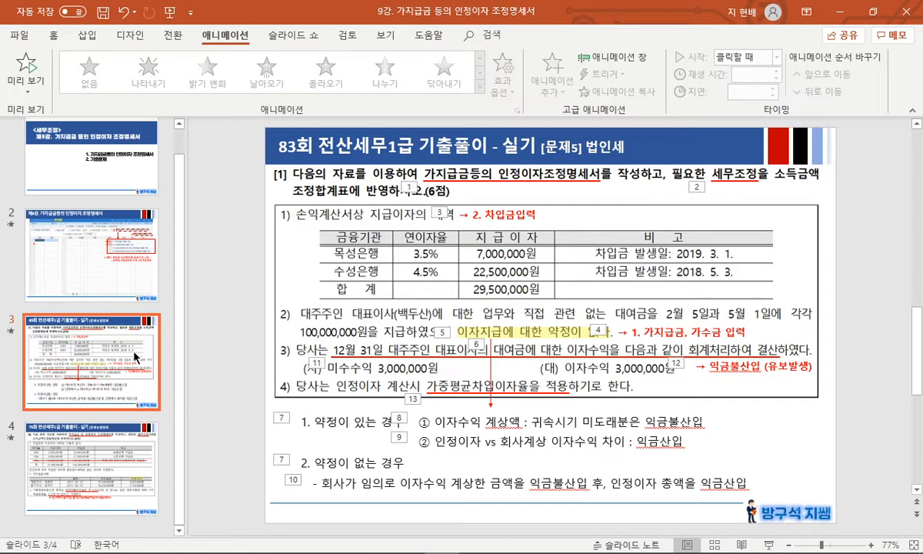
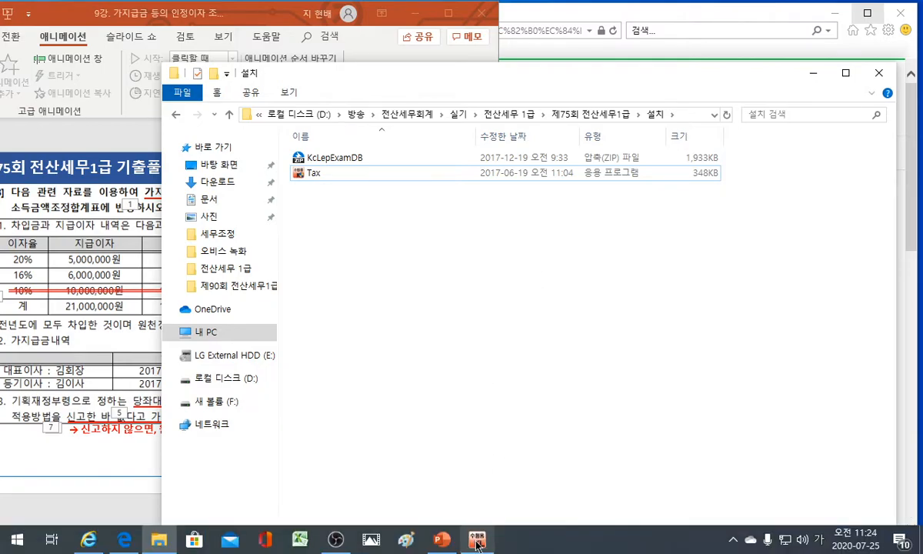
Log in to the 75회 전산세무1급 exam with the examinee's name, question type A형 and the 감독관 확인번호.
click(654, 251)
text(ㅇ)
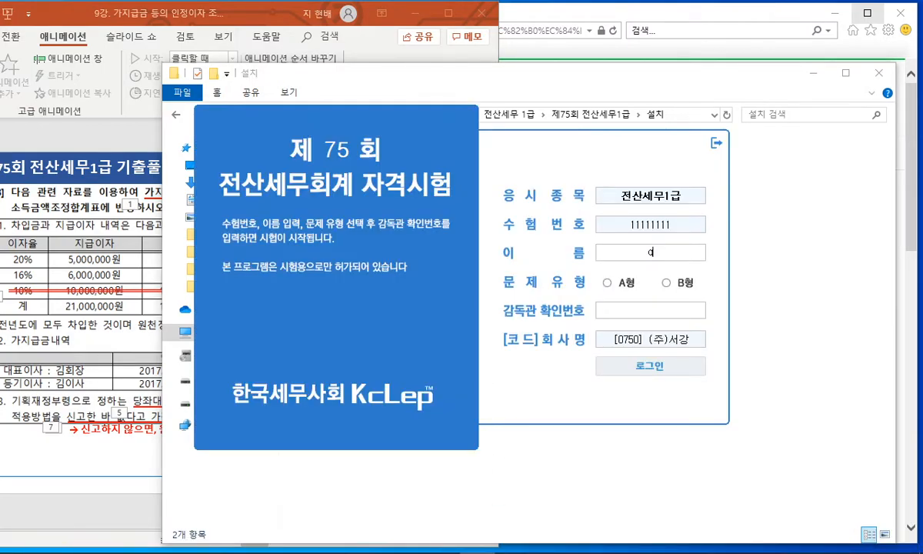
text(방구석 지쌤)
click(606, 283)
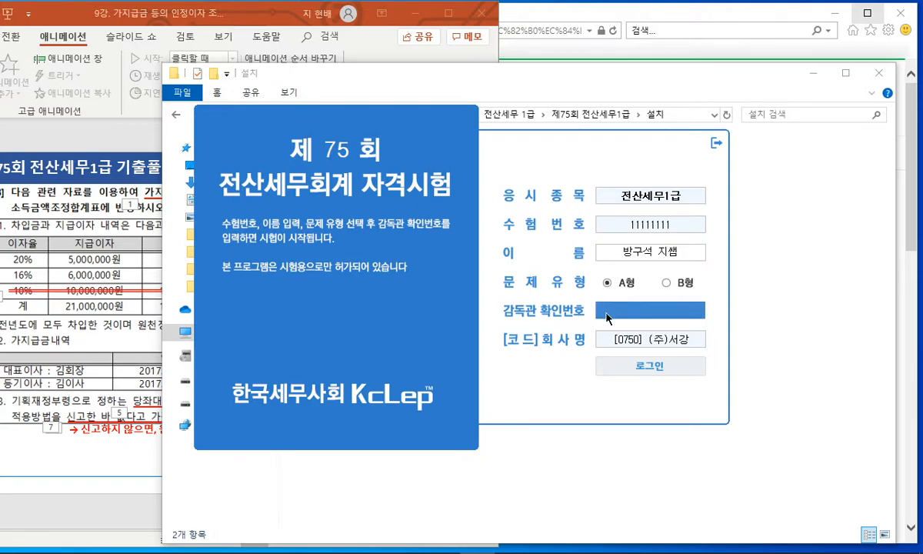
text(93)
click(632, 367)
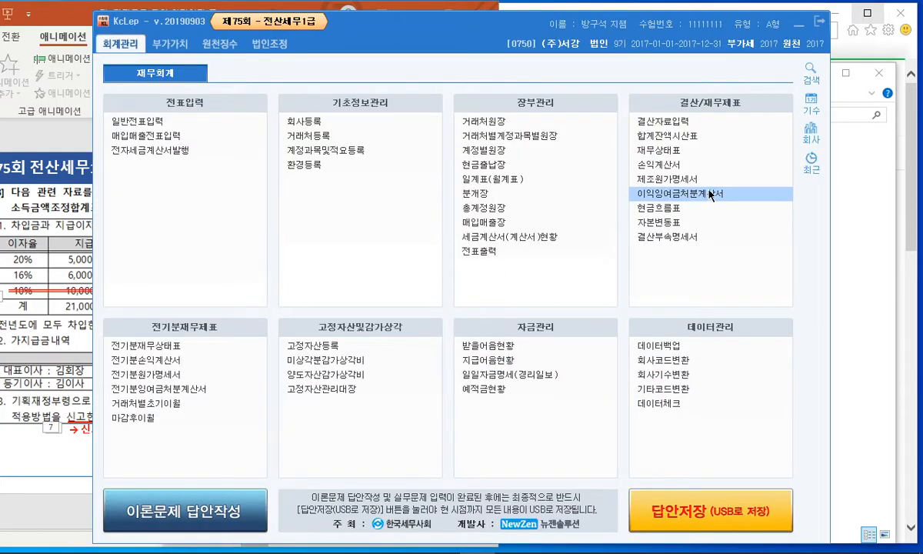
Switch the company to (주)대성전자 and open 가지급금등의인정이자조정명세서 under 법인조정.
click(275, 44)
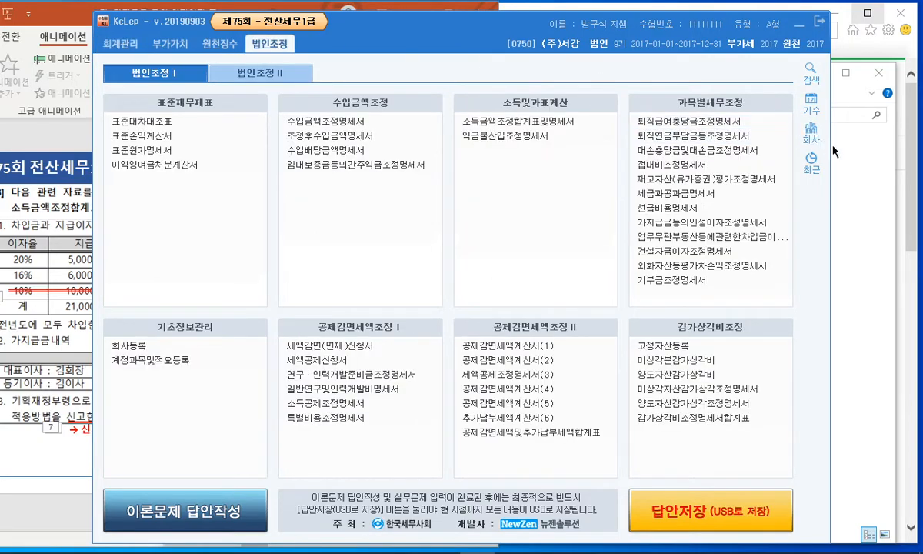
double_click(449, 202)
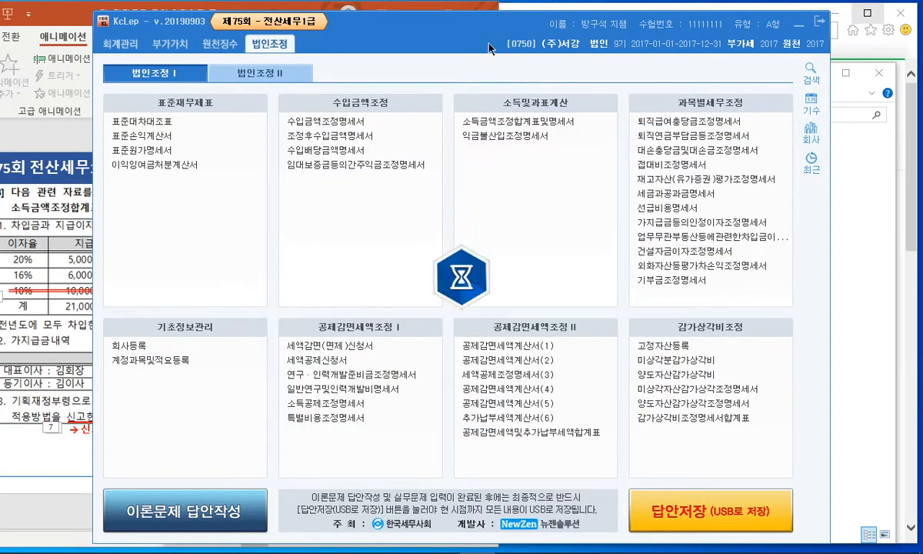
drag(499, 28, 643, 28)
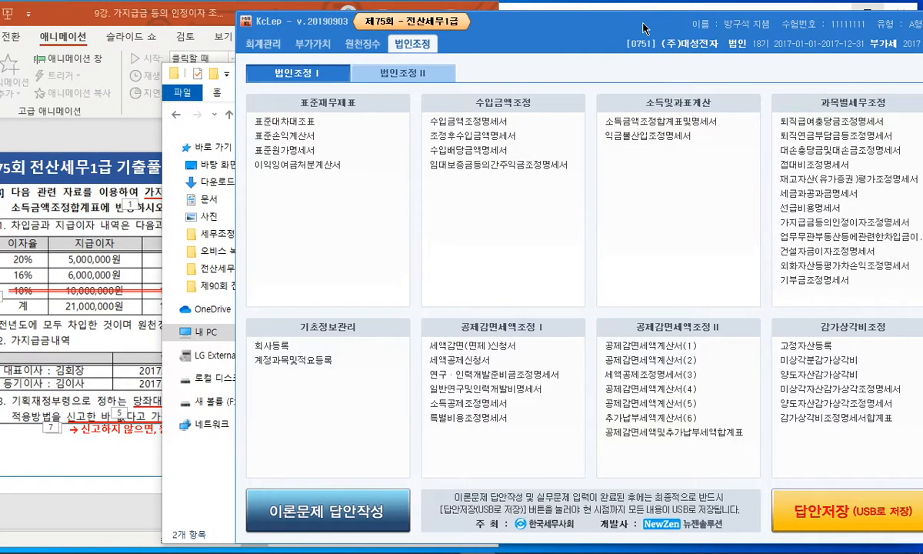
click(825, 224)
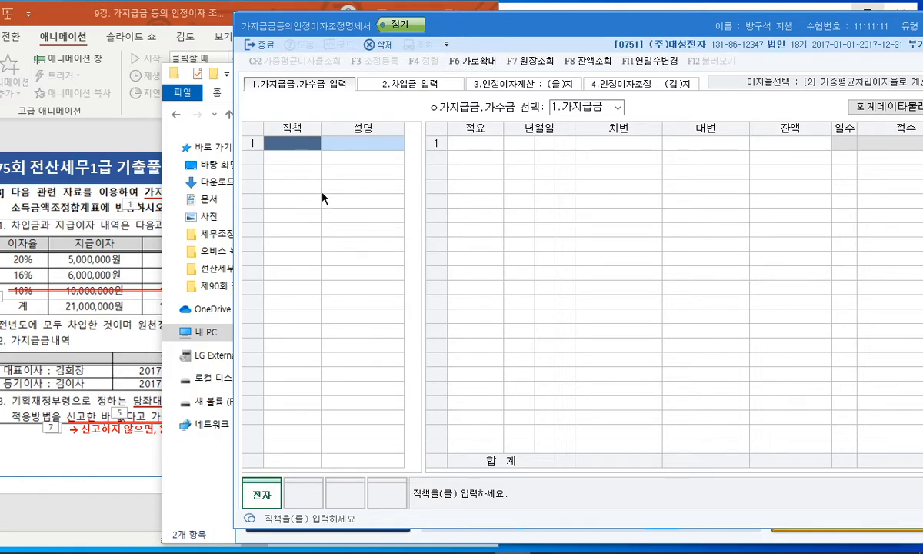
Enter 대표이사 and the person's name in the first row of the 가지급금.가수금 입력 list.
text(대표이사)
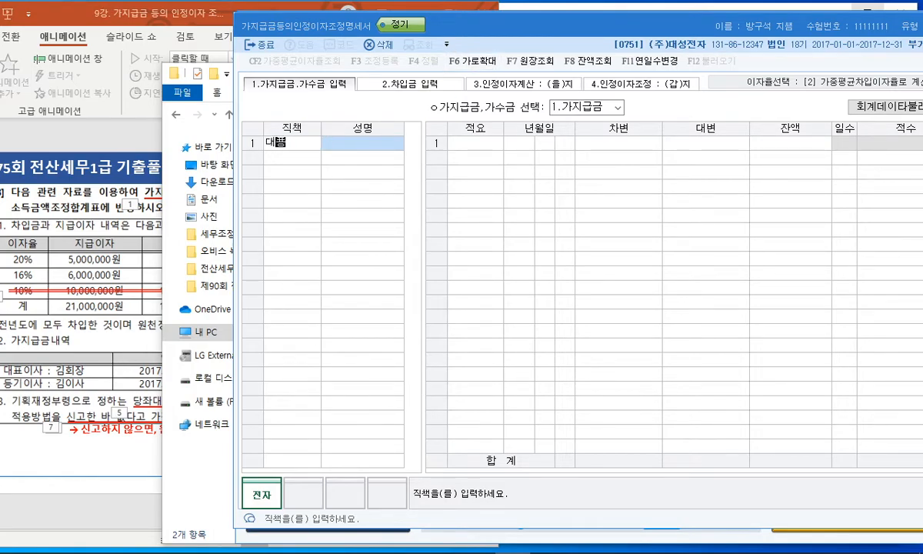
key(Return)
text(김회자ㅇ)
key(Return)
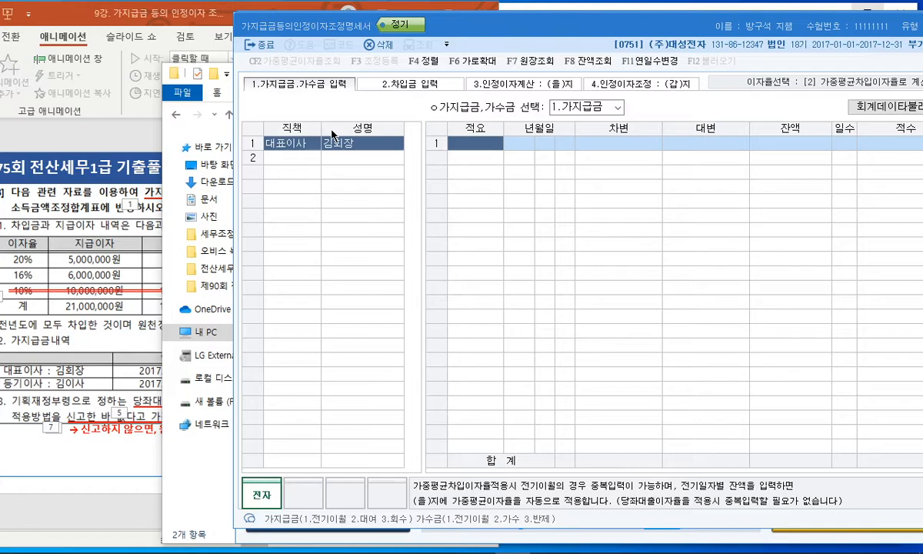
Enter 등기이사 and the person's name in the second row of the 가지급금.가수금 입력 list.
click(294, 164)
text(등)
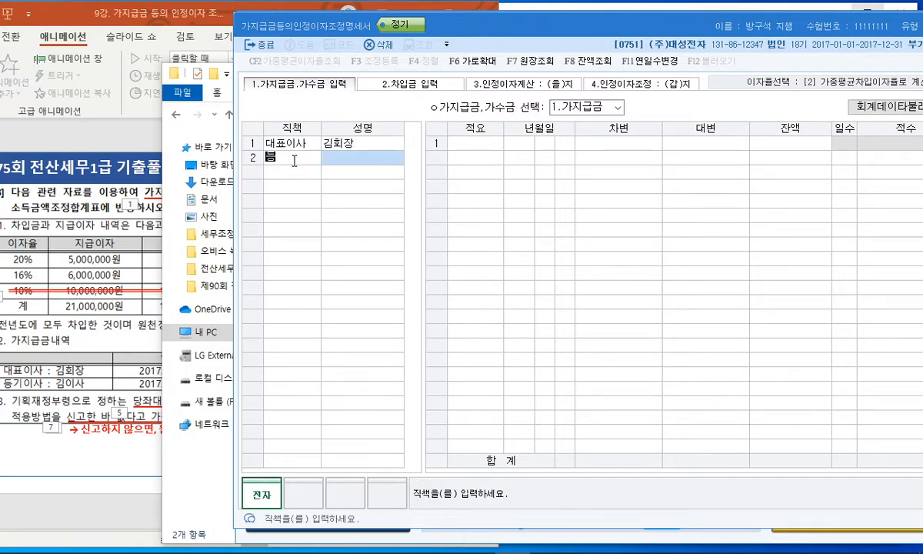
text(이이)
key(BackSpace)
key(BackSpace)
key(BackSpace)
text(기이사)
key(Return)
text(김이사)
key(Return)
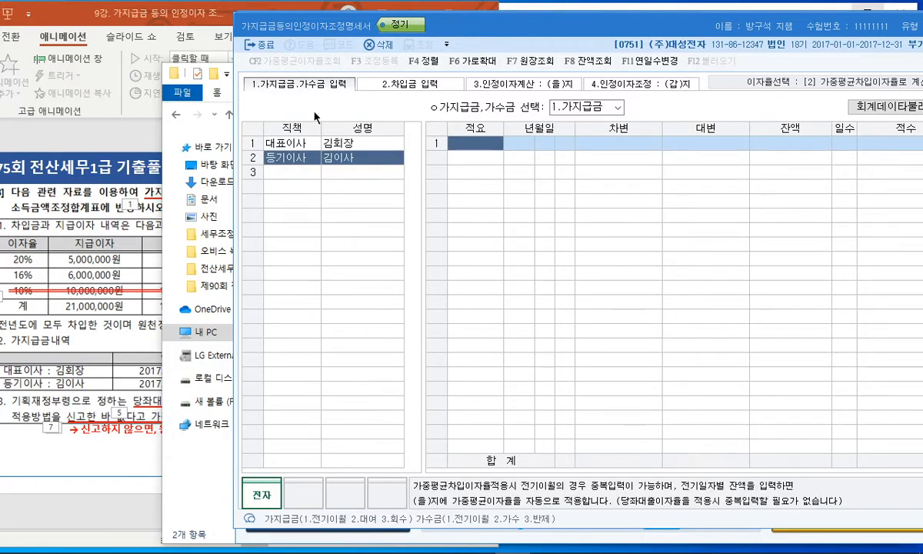
Open 회계데이타 불러오기 for 가지급금 and add the 대표이사 and 등기이사 from the employee lookup.
click(865, 110)
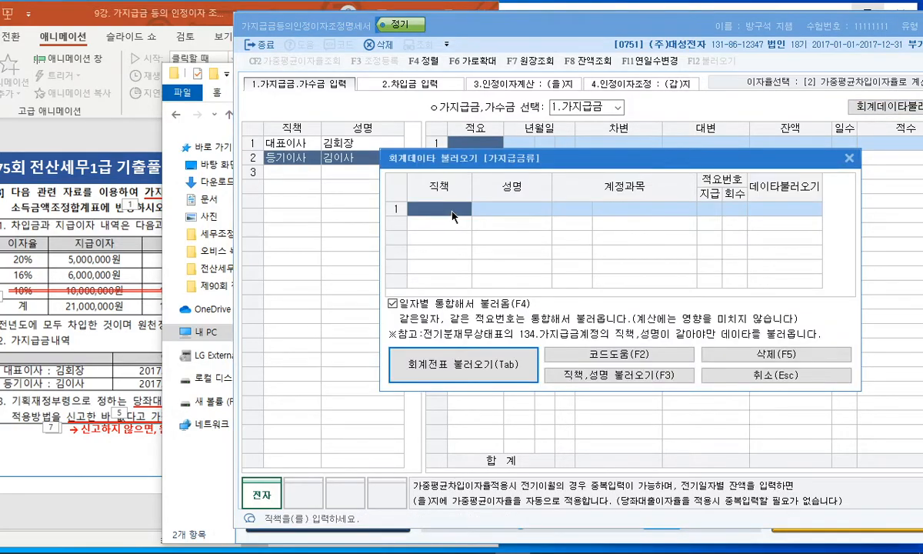
key(F2)
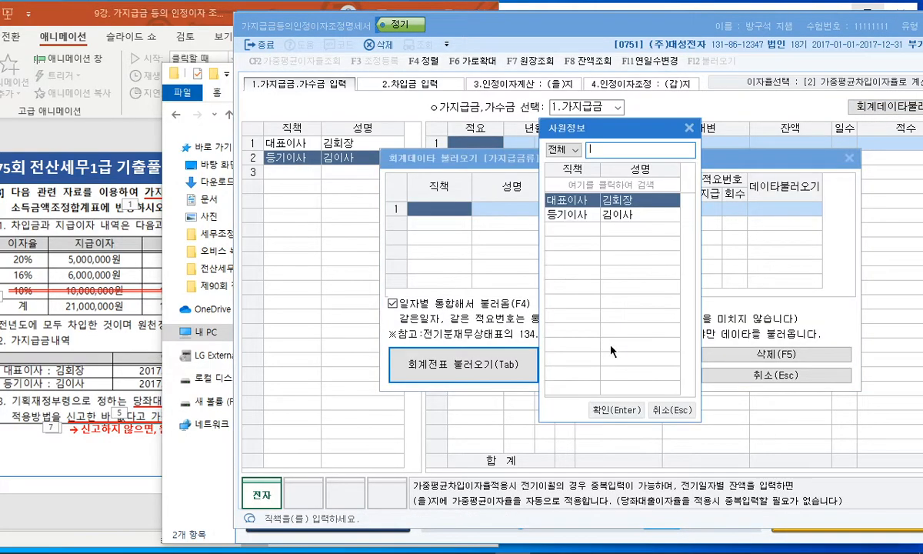
double_click(589, 202)
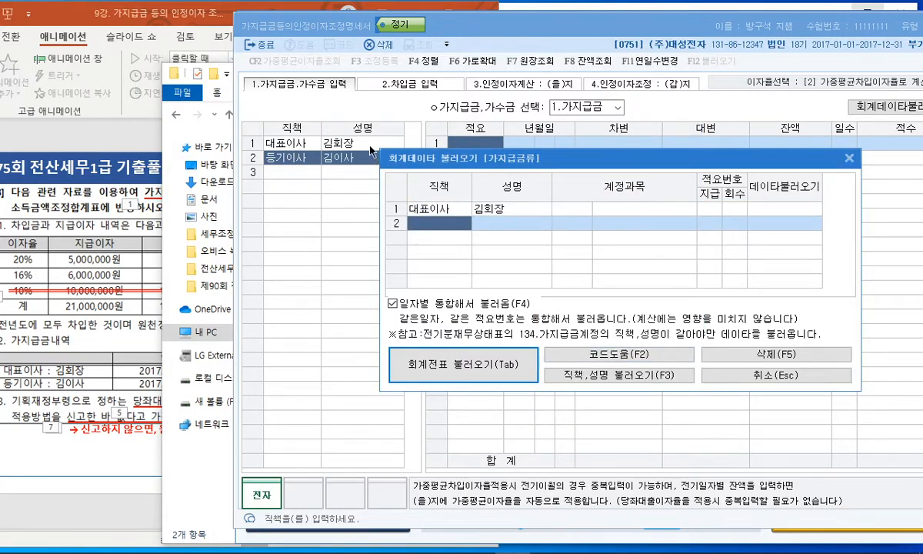
mouse_move(302, 137)
mouse_down()
mouse_move(281, 171)
mouse_move(317, 112)
mouse_up()
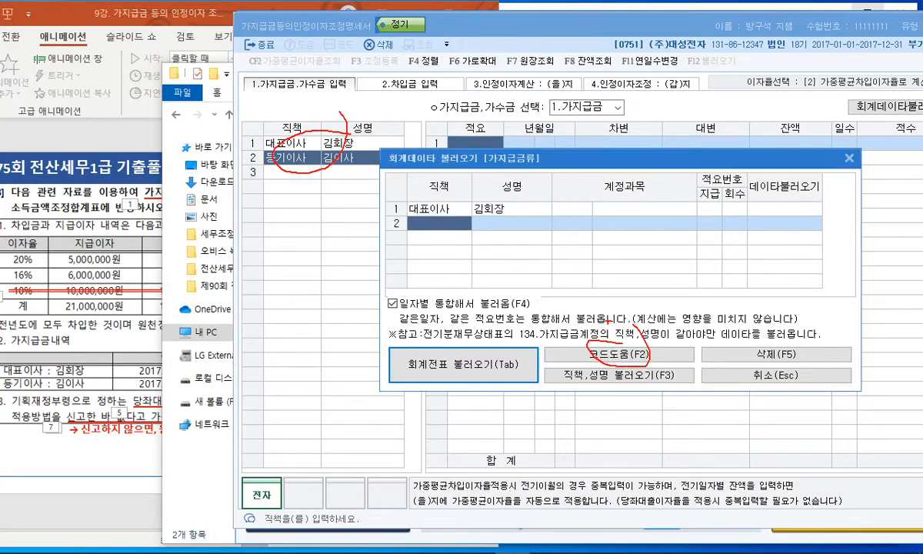
click(619, 354)
double_click(570, 215)
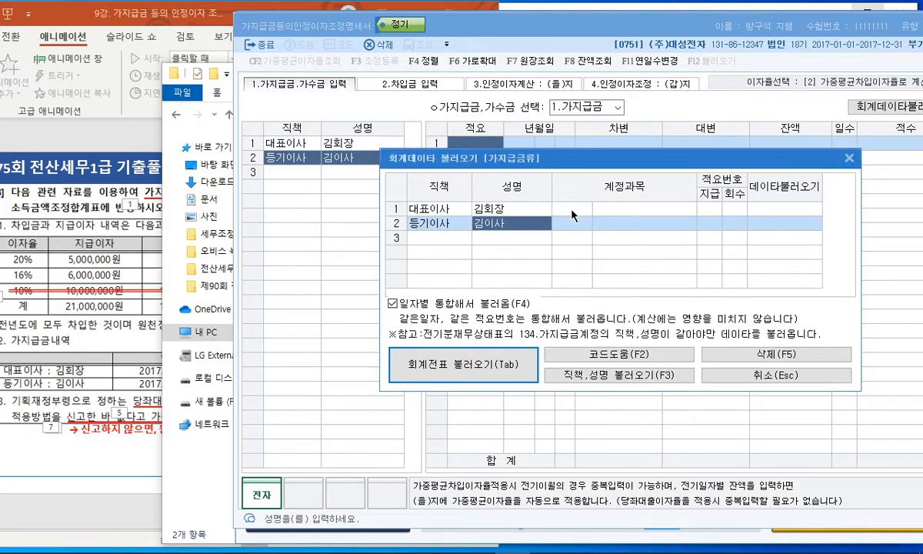
Assign account 0134 가지급금 to both the 대표이사 and 등기이사 rows.
double_click(569, 208)
double_click(550, 201)
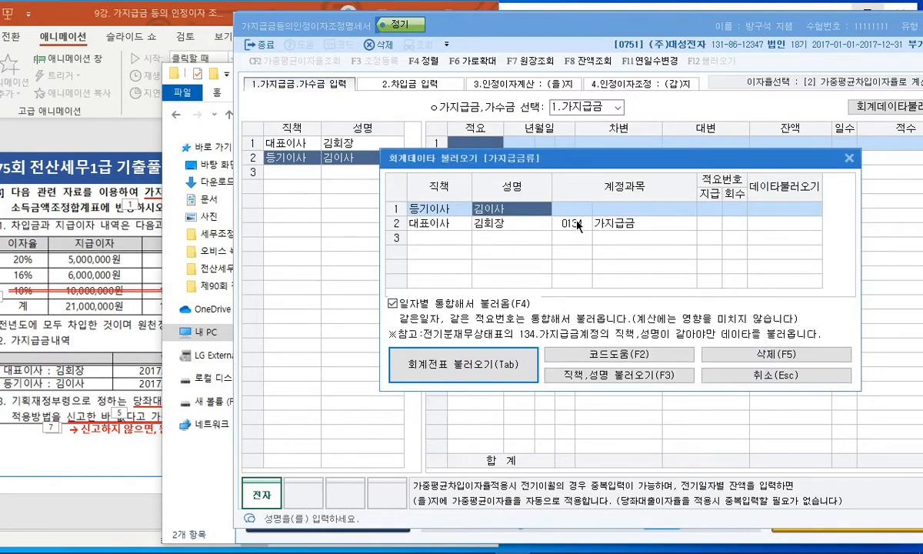
double_click(578, 209)
double_click(552, 202)
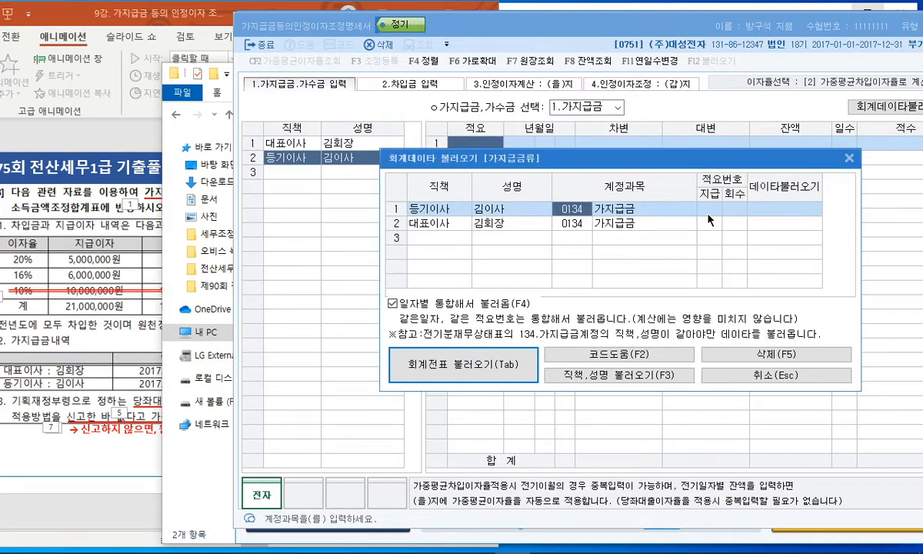
Set 적요번호 지급 1 and 회수 9 for the 대표이사, and 지급 2 and 회수 10 for the 등기이사.
click(706, 211)
click(709, 223)
text(1)
click(733, 222)
text(9)
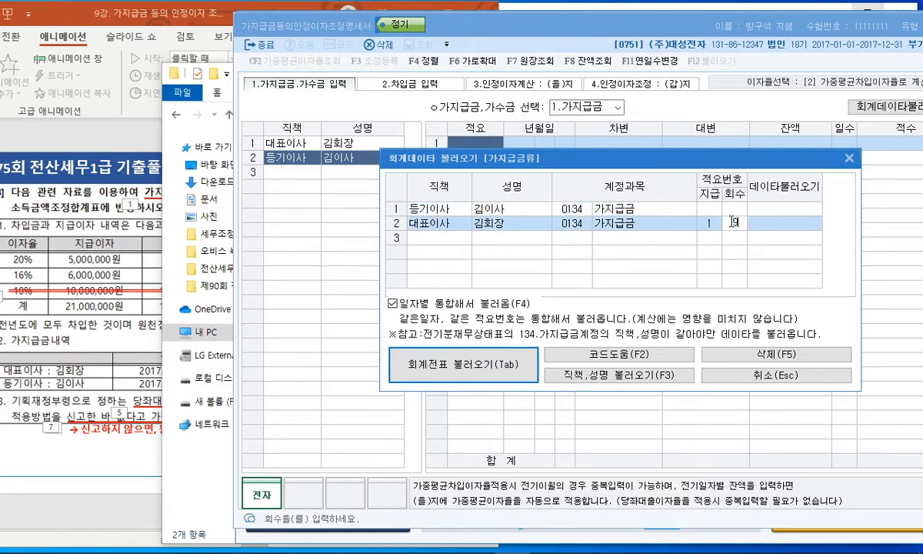
click(729, 210)
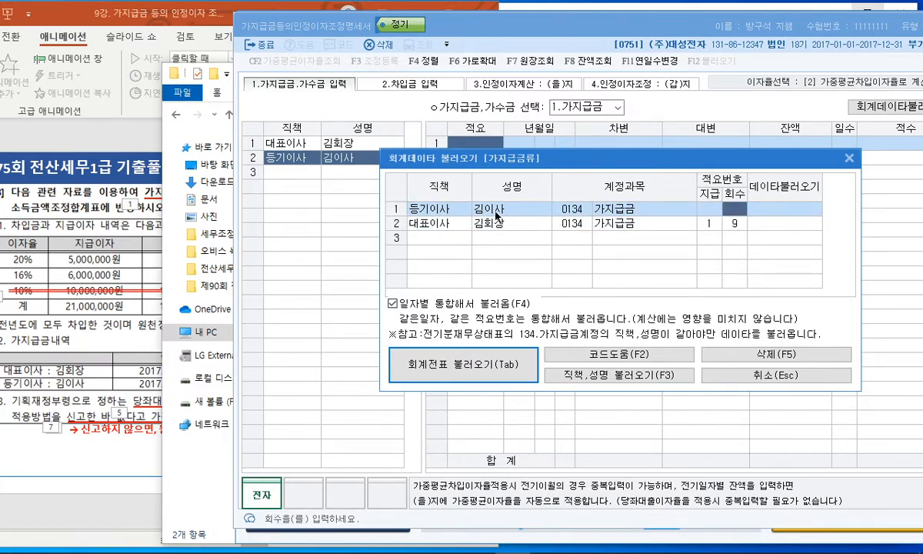
click(712, 210)
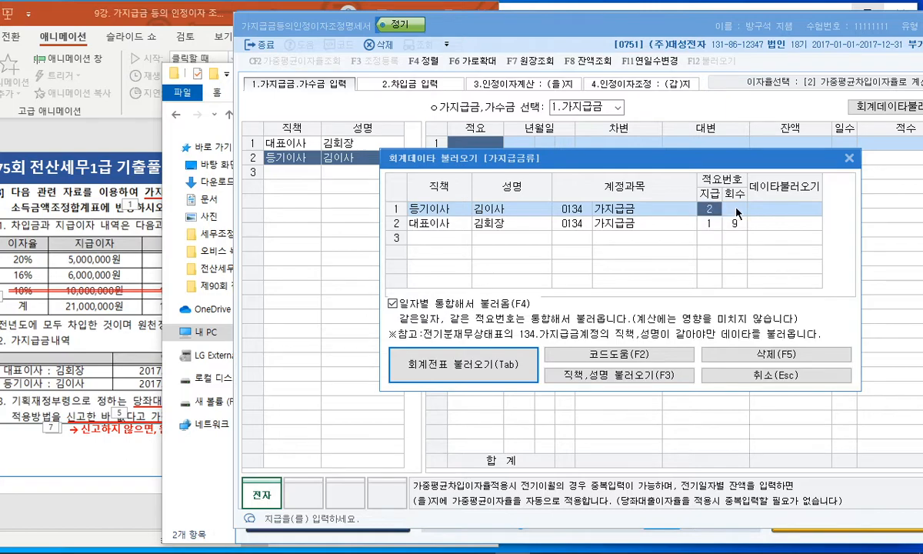
key(Return)
text(10)
key(Return)
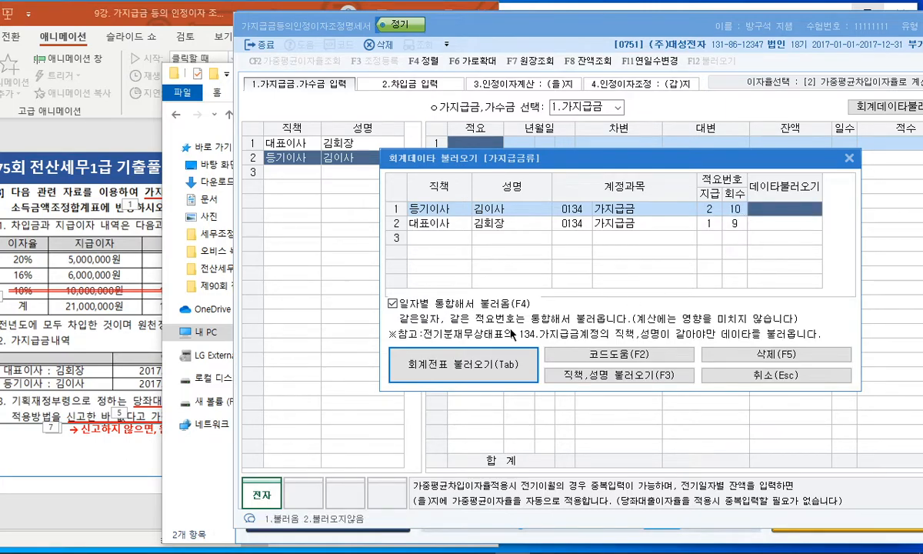
Try to load the accounting vouchers for the two rows, then open the 등기이사 row's 데이타불러오기 cell for editing.
key(Tab)
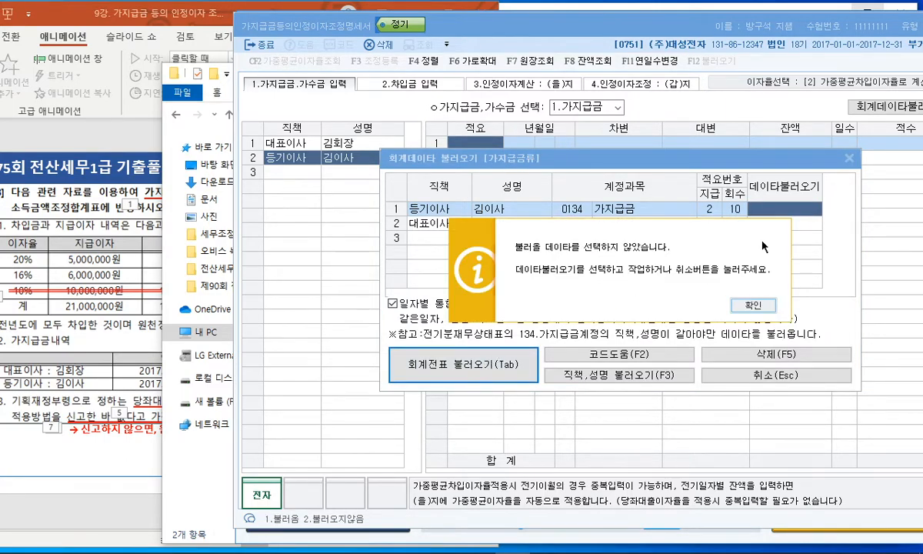
click(747, 304)
click(769, 209)
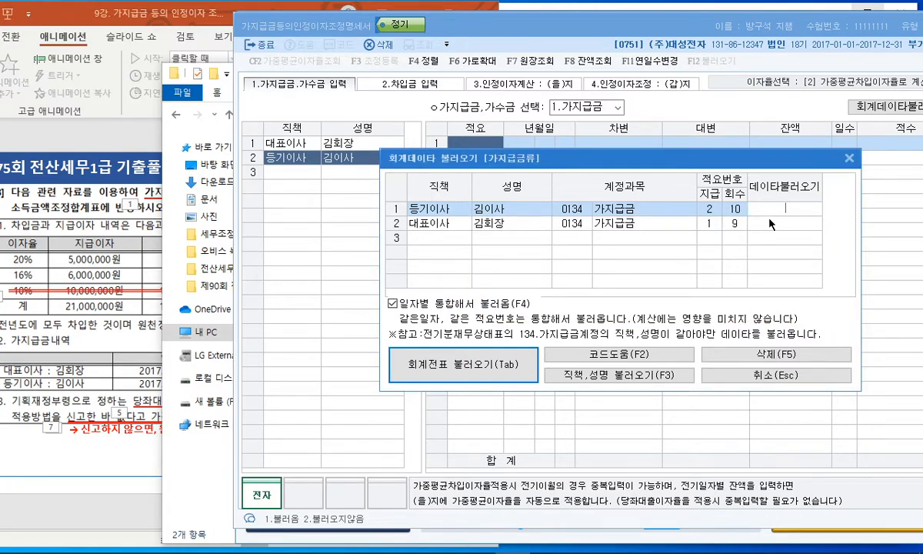
click(771, 218)
click(772, 209)
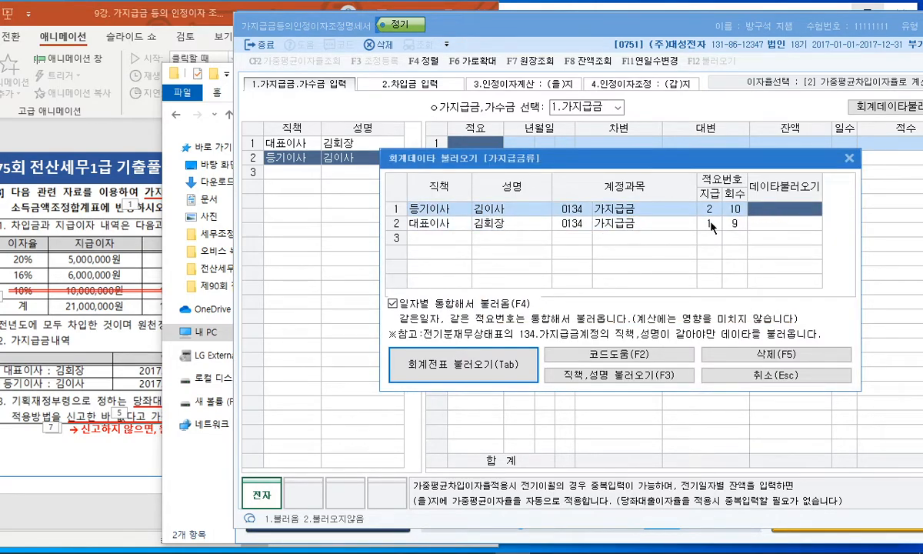
Delete the 등기이사 and 대표이사 rows from the 회계데이타 불러오기 list.
click(717, 358)
click(652, 295)
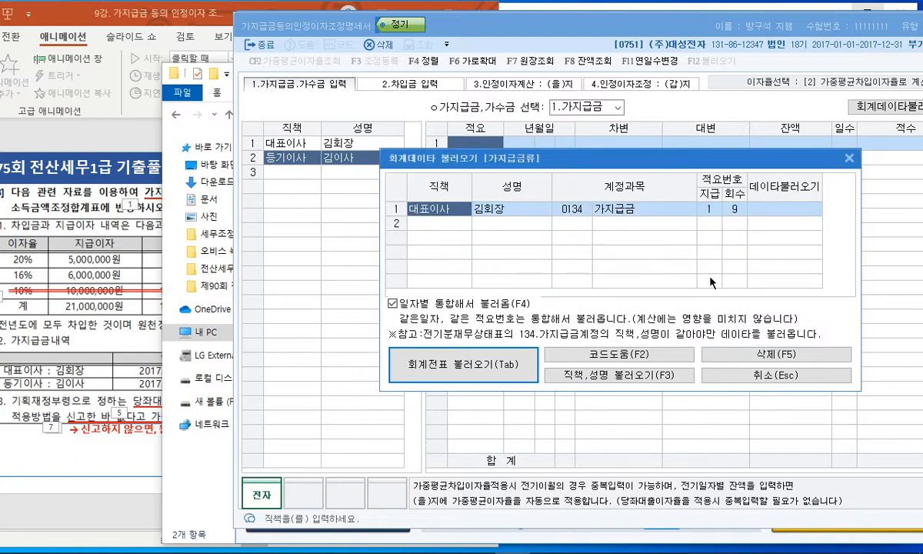
key(F5)
click(637, 298)
Add the 대표이사 to the first row of the 회계데이타 불러오기 list with account 0134 가지급금.
double_click(443, 210)
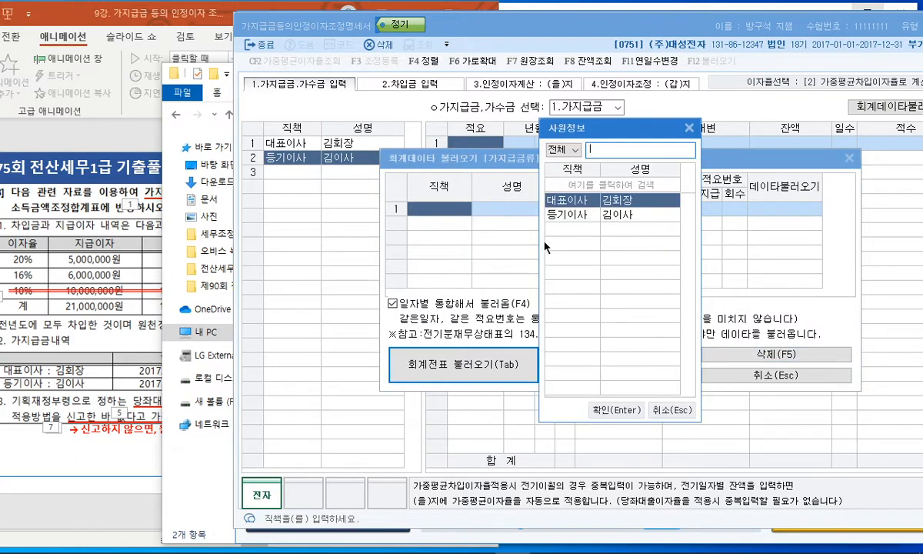
double_click(581, 202)
double_click(576, 209)
double_click(575, 201)
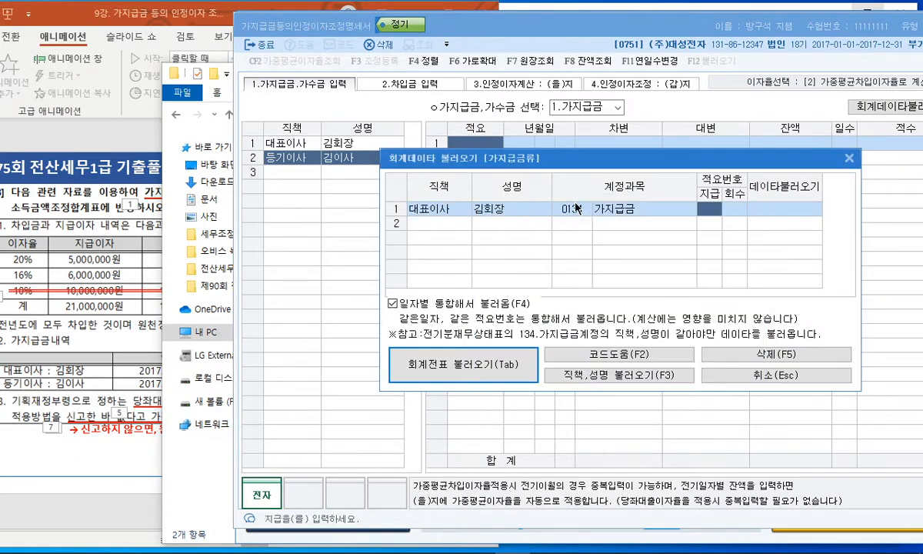
Set the 대표이사 row's 적요번호 to 지급 1 and 회수 9, with 데이타불러오기 as 1.불러오기.
text(1)
key(Return)
text(9)
key(Return)
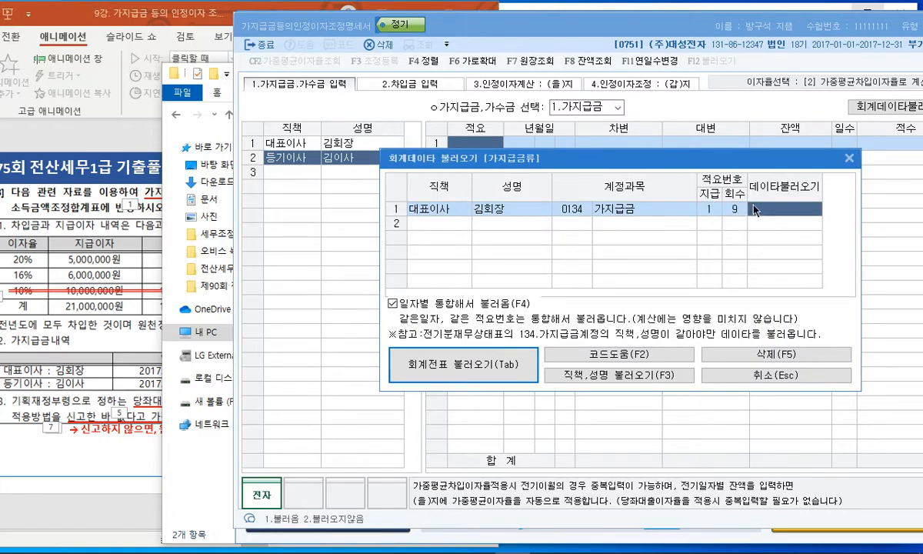
text(1)
key(Return)
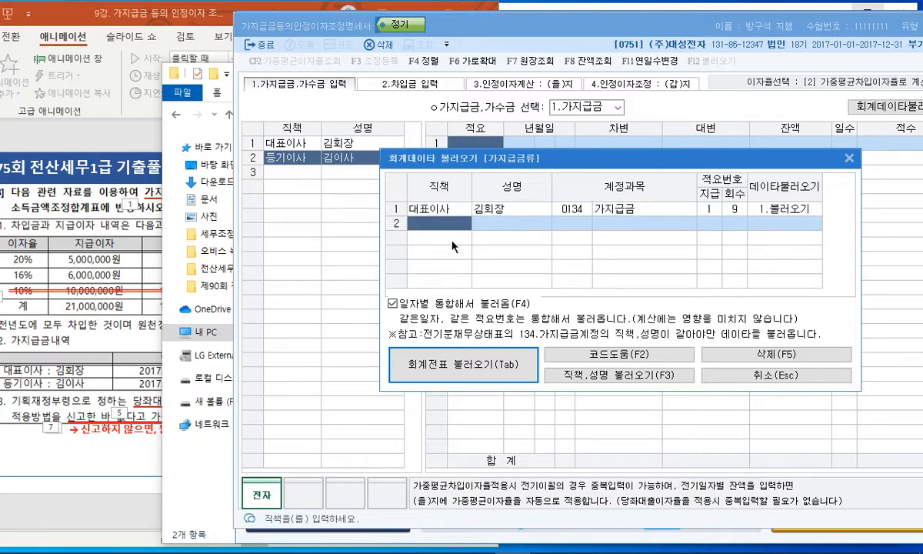
Add the 등기이사 to the second row of the list with account 0134 가지급금.
key(F2)
double_click(583, 217)
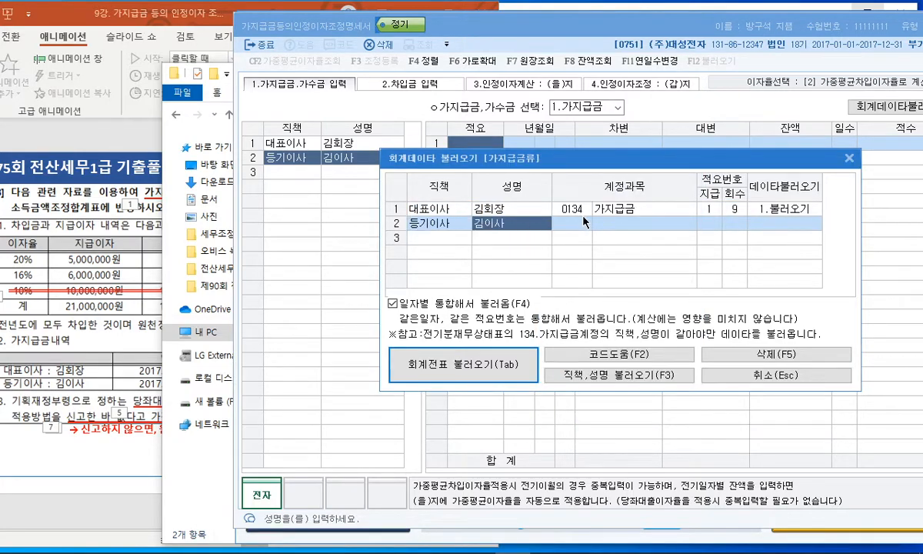
click(585, 222)
key(F3)
key(Escape)
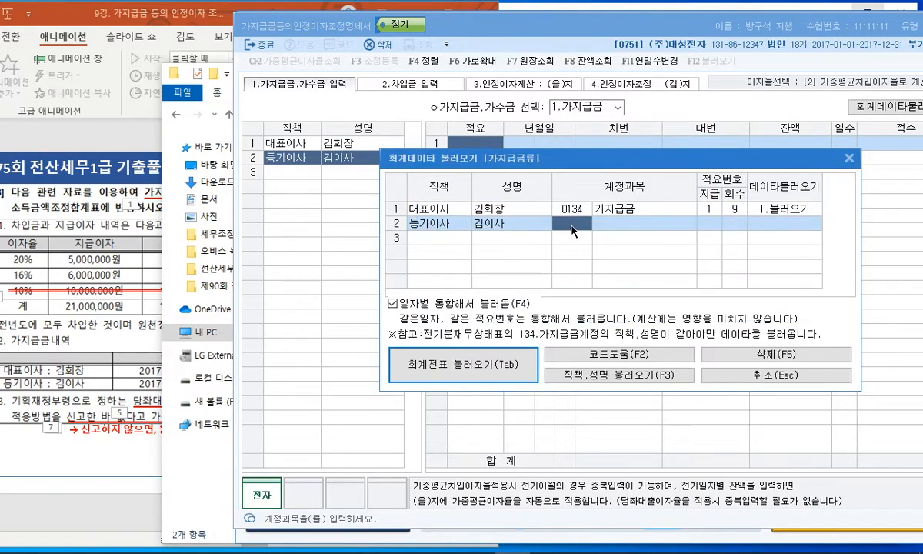
key(F2)
double_click(578, 203)
Set the 등기이사 row's 적요번호 to 지급 2 and 회수 10, with 데이타불러오기 as 1.불러오기.
click(716, 222)
text(2)
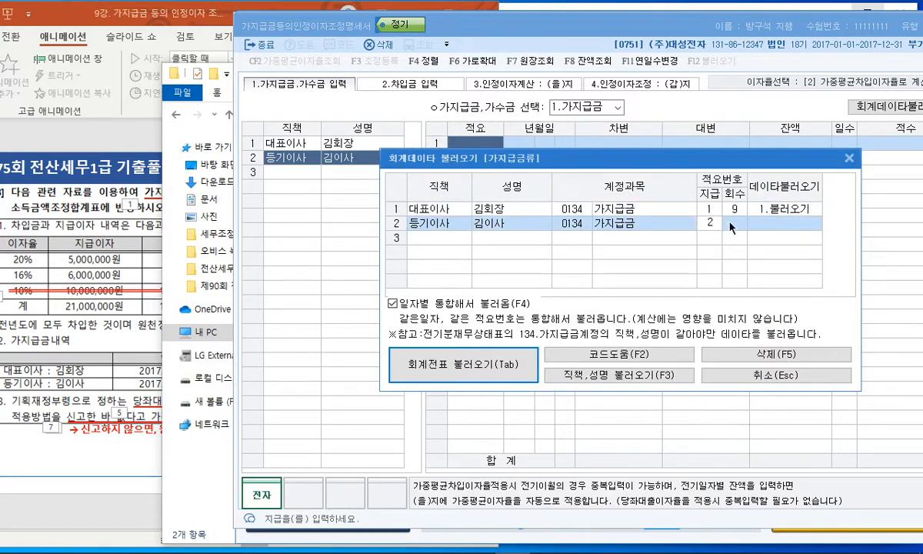
key(Return)
text(10)
key(Return)
text(1.불러오기)
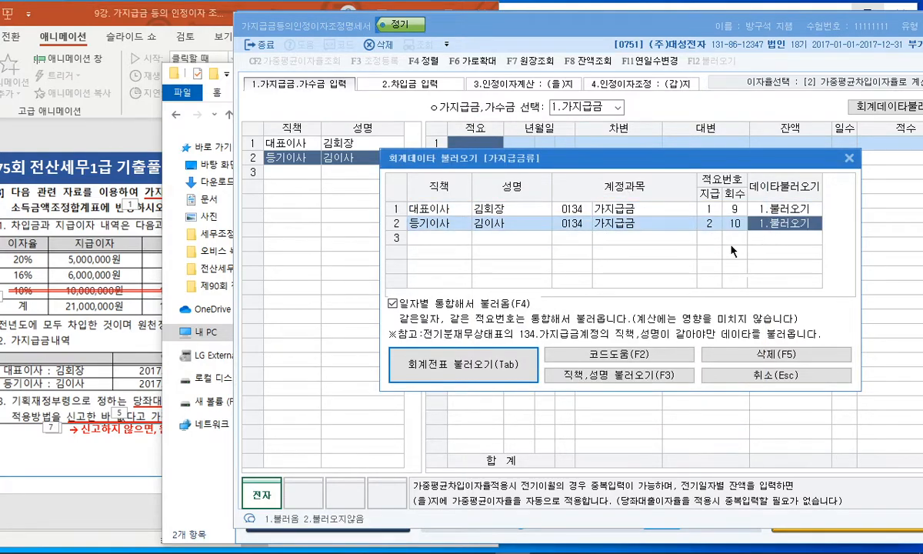
Load the accounting vouchers for the 대표이사 and 등기이사 rows and close the confirmation.
click(489, 367)
key(Return)
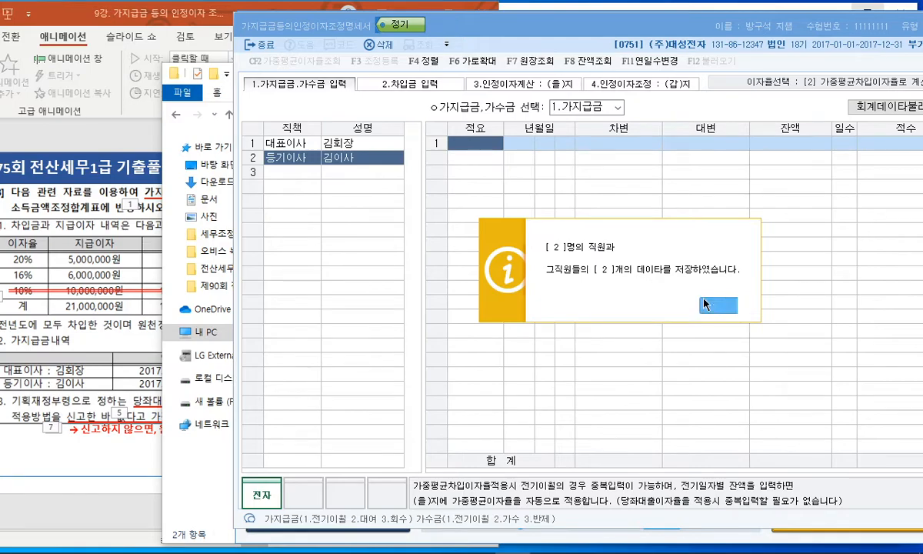
key(Return)
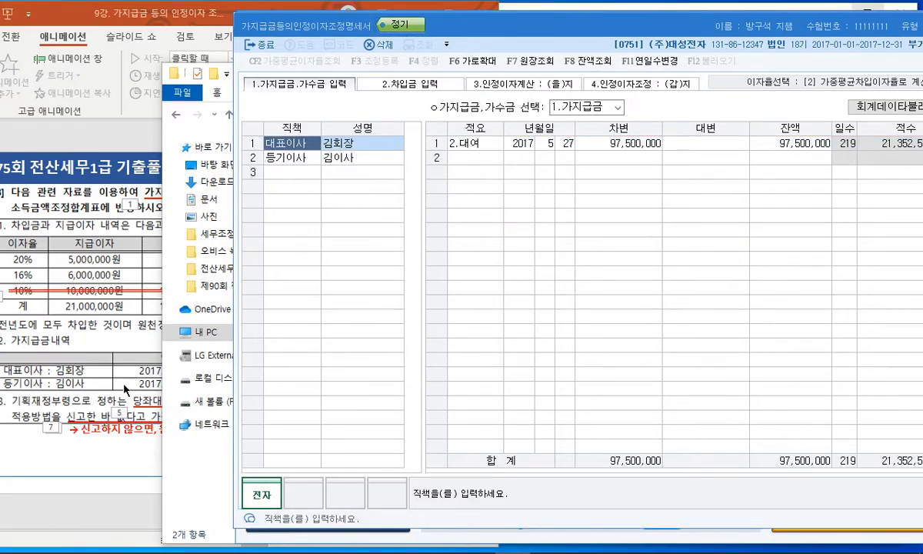
Compare the loaded 가지급금 dates and amounts of the 대표이사 and 등기이사 with the problem slide.
click(124, 388)
click(648, 154)
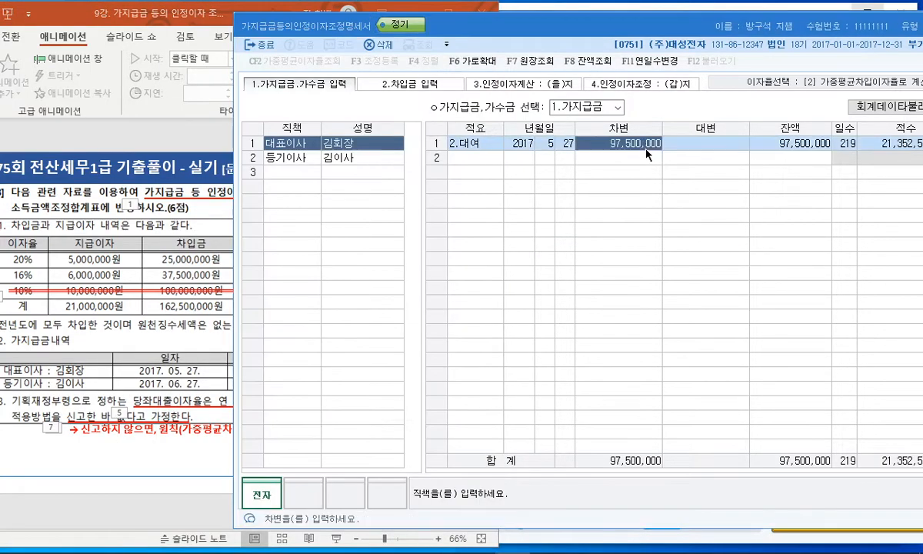
click(327, 156)
click(156, 428)
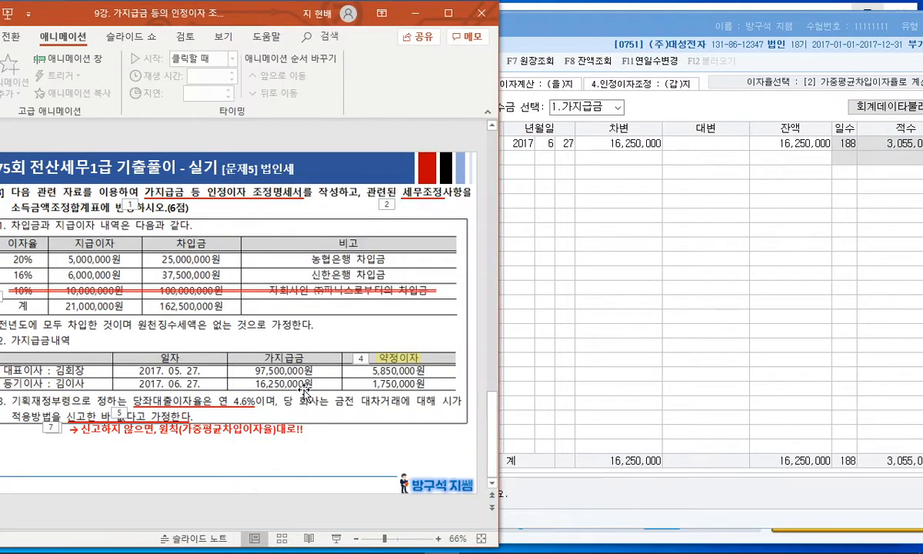
click(642, 154)
click(639, 148)
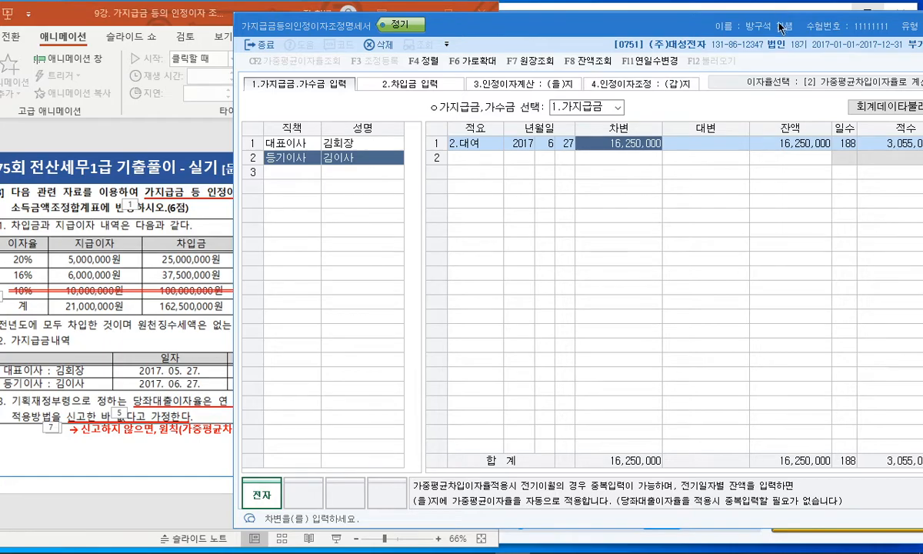
drag(778, 32, 720, 38)
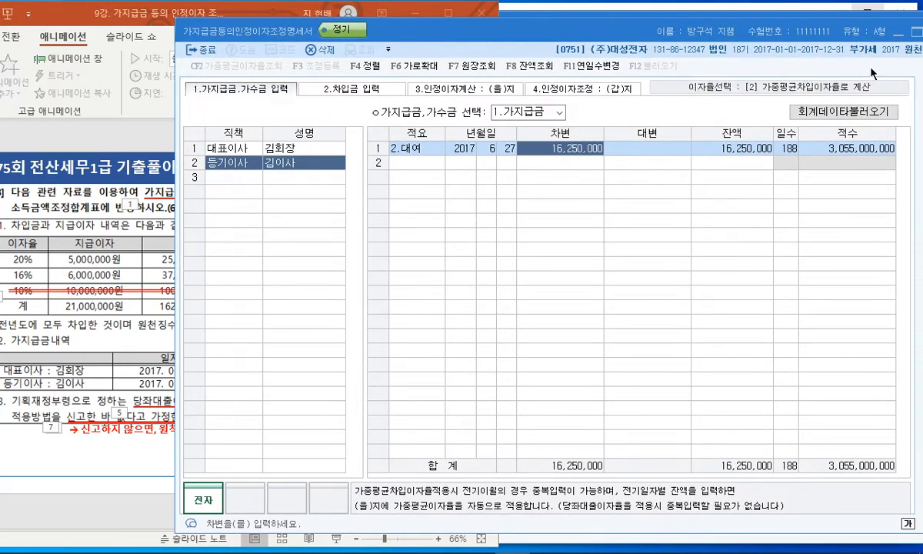
click(122, 429)
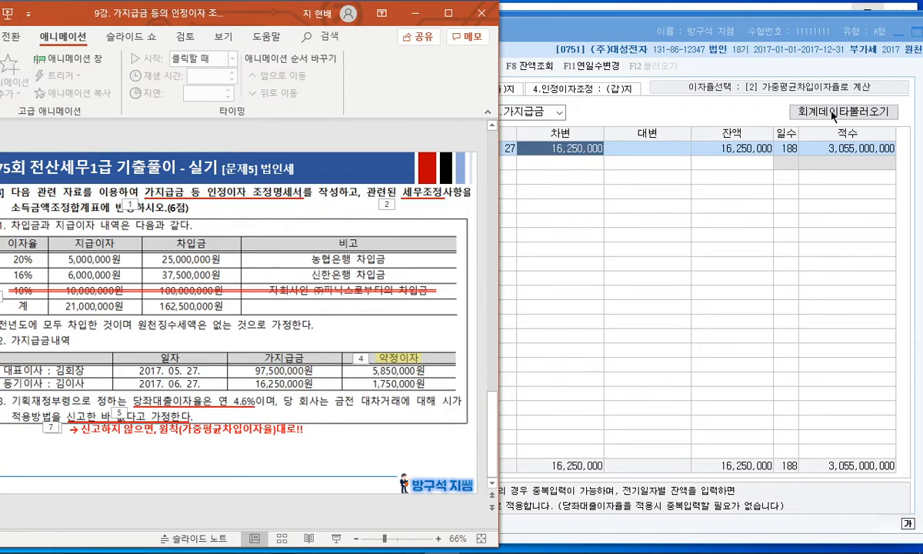
click(764, 108)
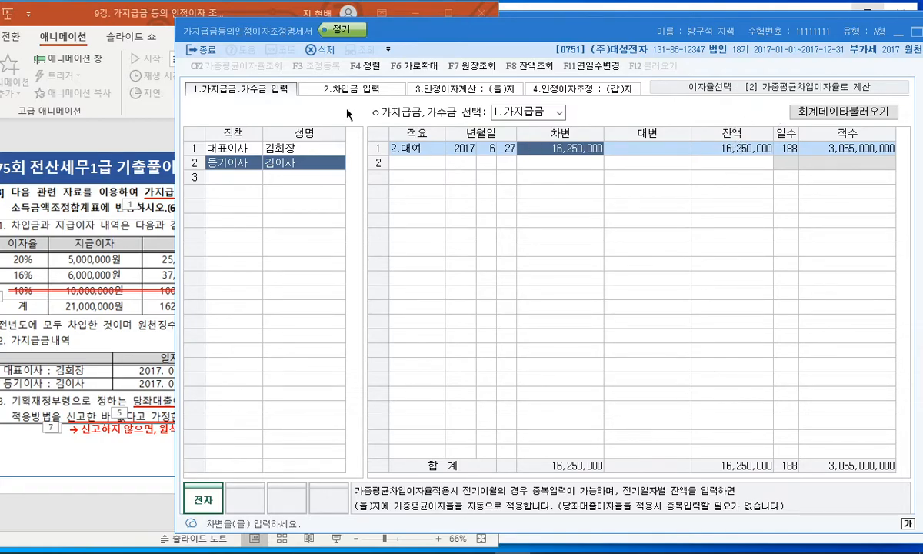
Add 농협은행 as a lender in 2.차입금 입력 and load its vouchers for accounts 0256, 0260 and 0293.
click(350, 88)
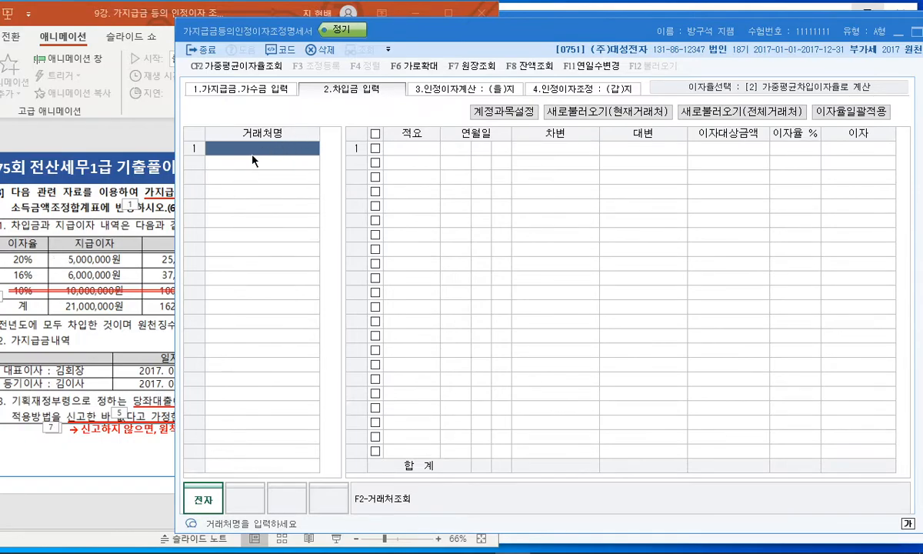
click(100, 255)
click(575, 203)
key(F2)
text(농협)
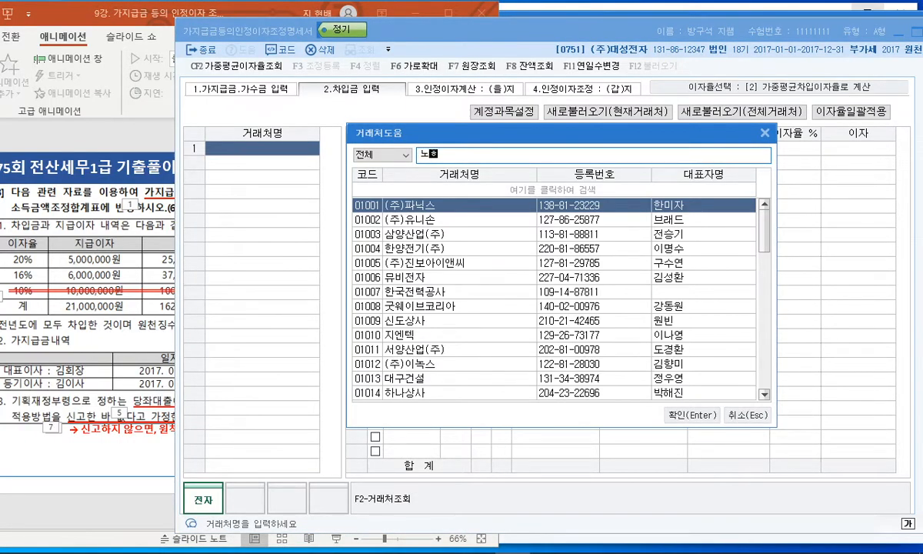
key(Return)
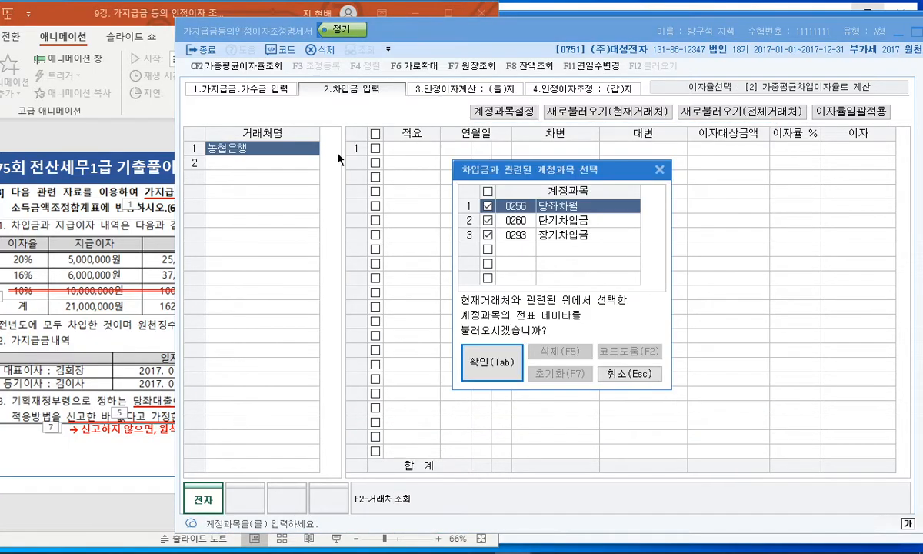
key(Tab)
click(698, 300)
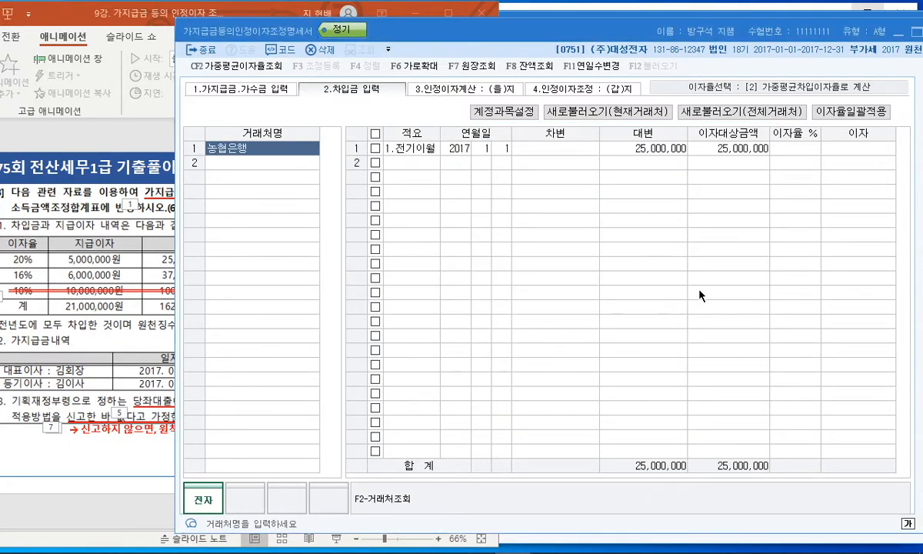
Set the 농협은행 loan's 이자율 to 20%, as given on the problem slide.
click(27, 252)
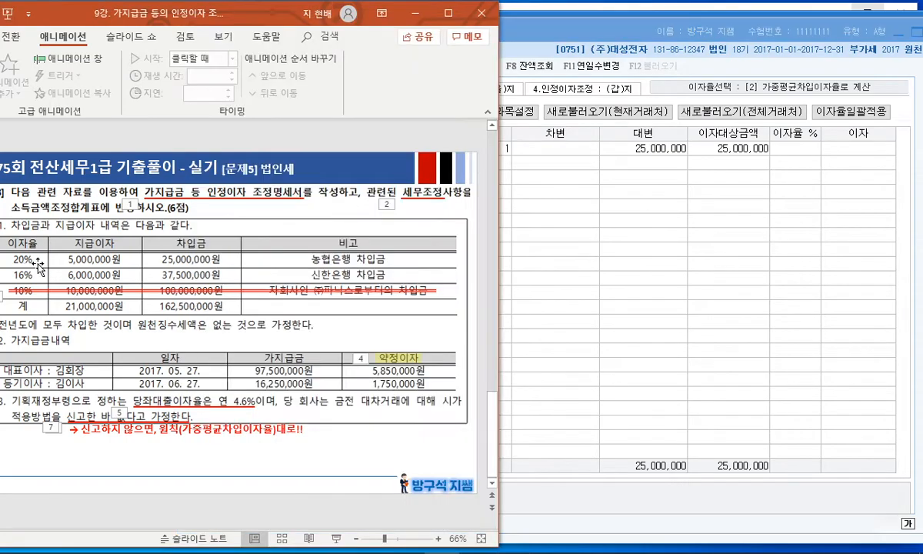
click(785, 147)
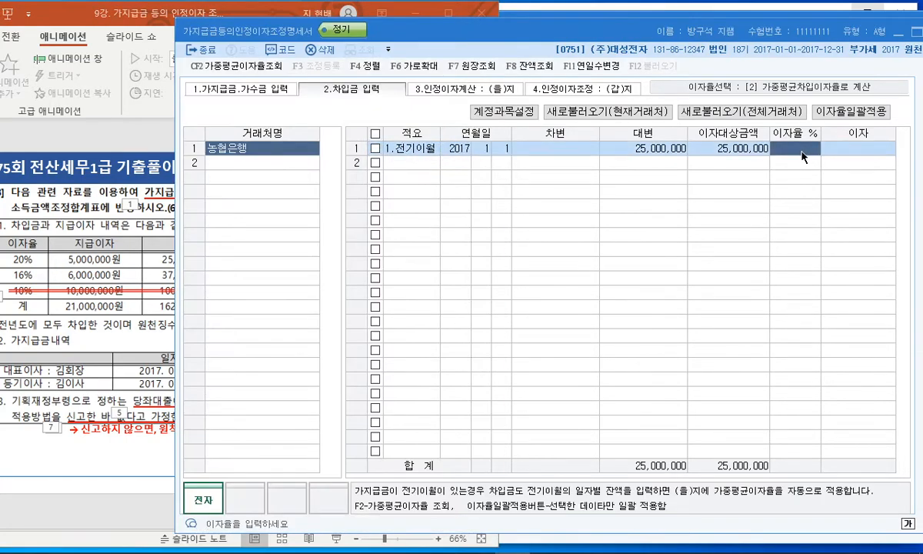
text(20)
key(Return)
Add 신한은행 as the second lender and load its vouchers for the 당좌차월, 단기차입금 and 장기차입금 accounts.
click(263, 163)
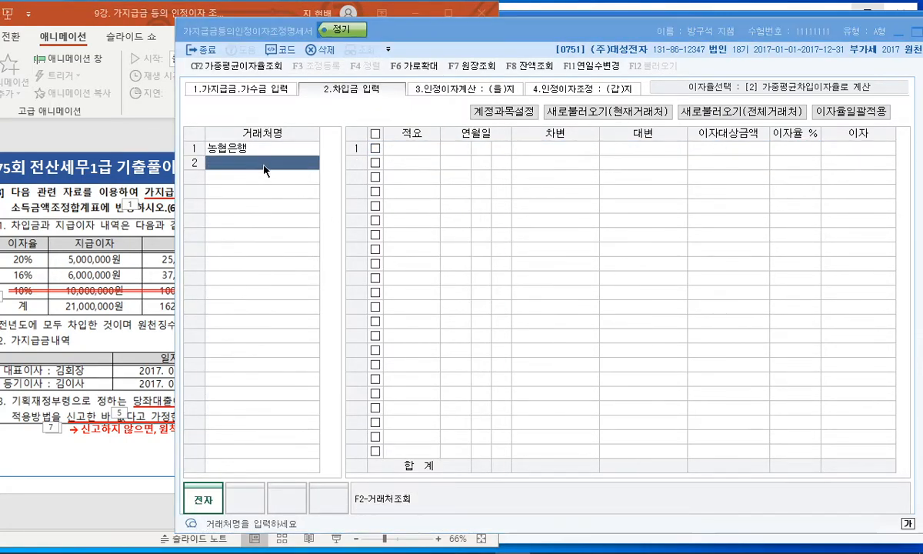
key(F2)
text(신한)
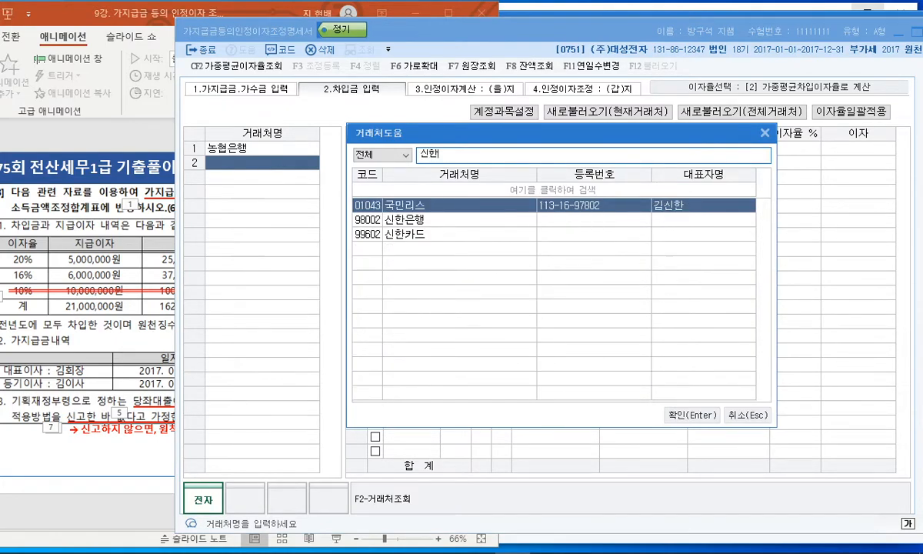
key(Return)
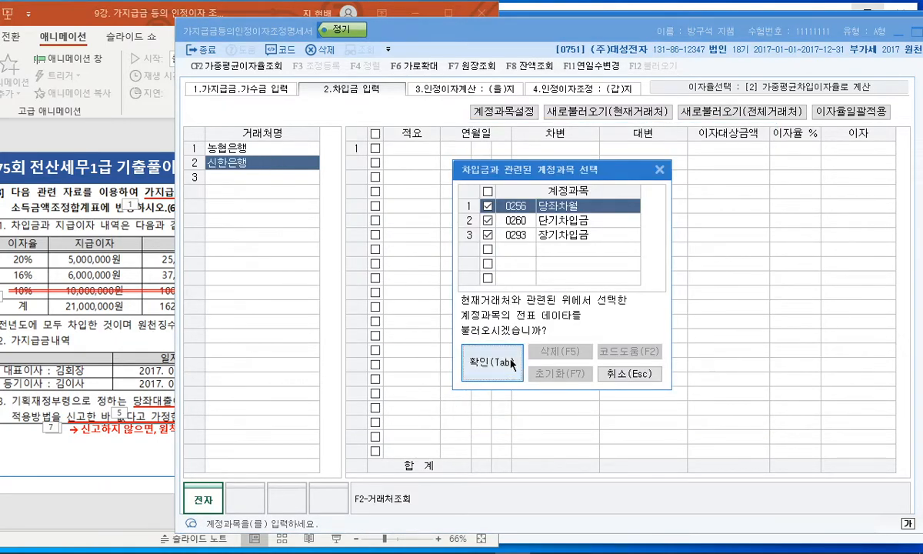
click(485, 356)
click(632, 277)
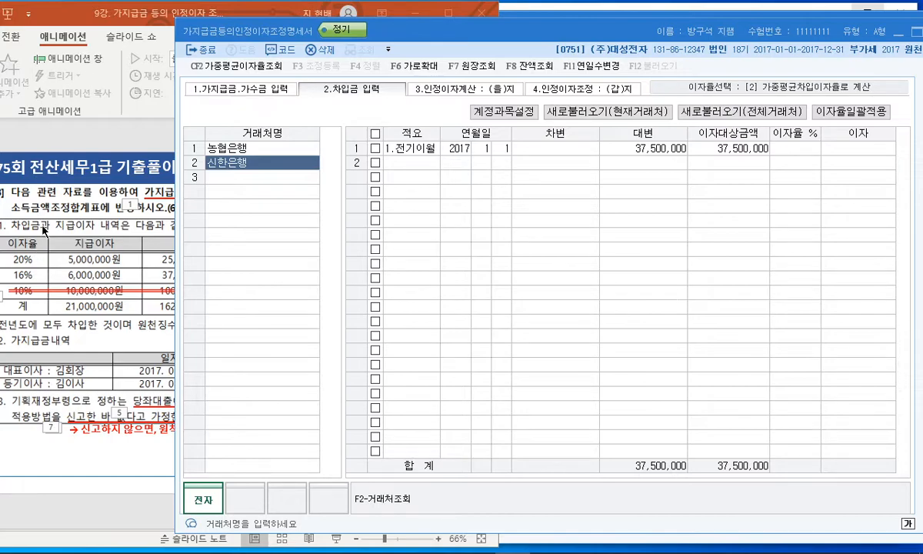
Set the 신한은행 loan's 이자율 to 16%.
click(798, 149)
text(16)
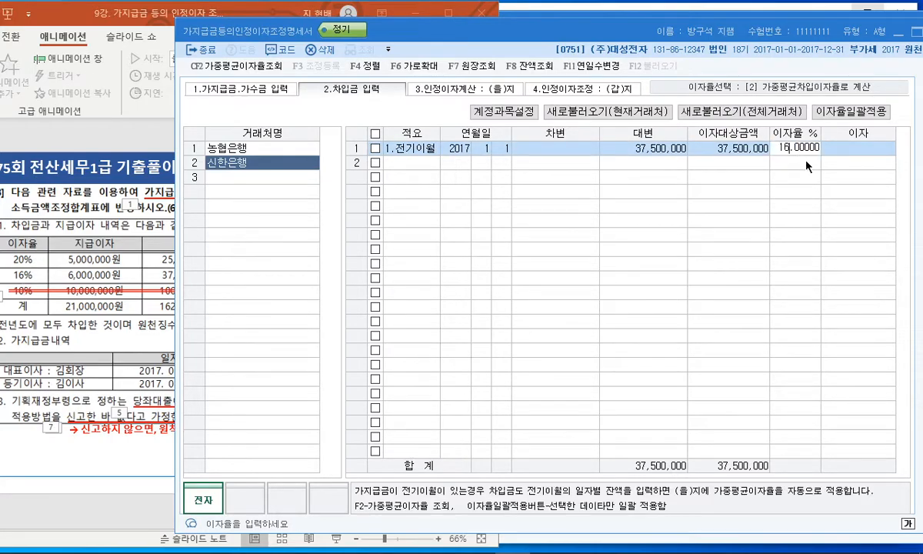
key(Return)
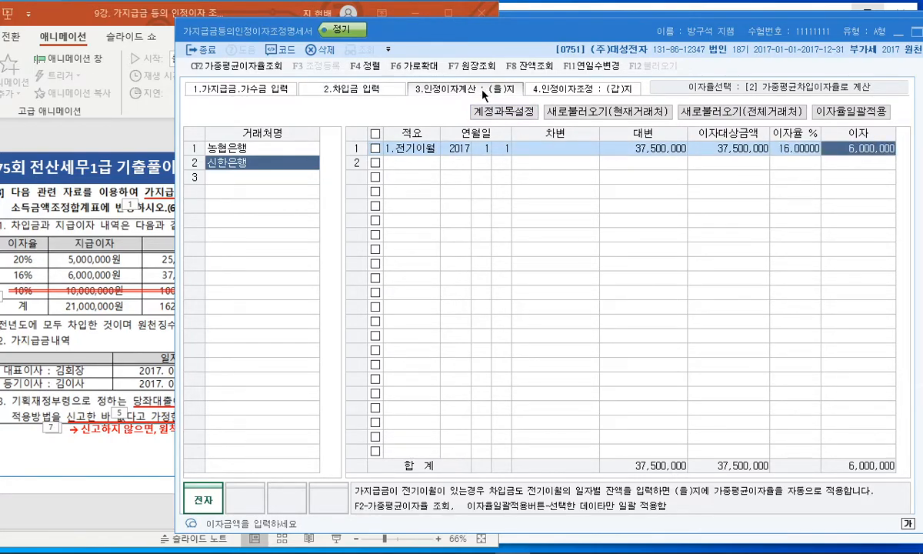
Check the 인정이자계산 (을)지 and set the 대표이사's 회사계상액 to 5,850,000 in the 인정이자조정 (갑)지.
click(454, 88)
drag(476, 470, 849, 469)
click(589, 91)
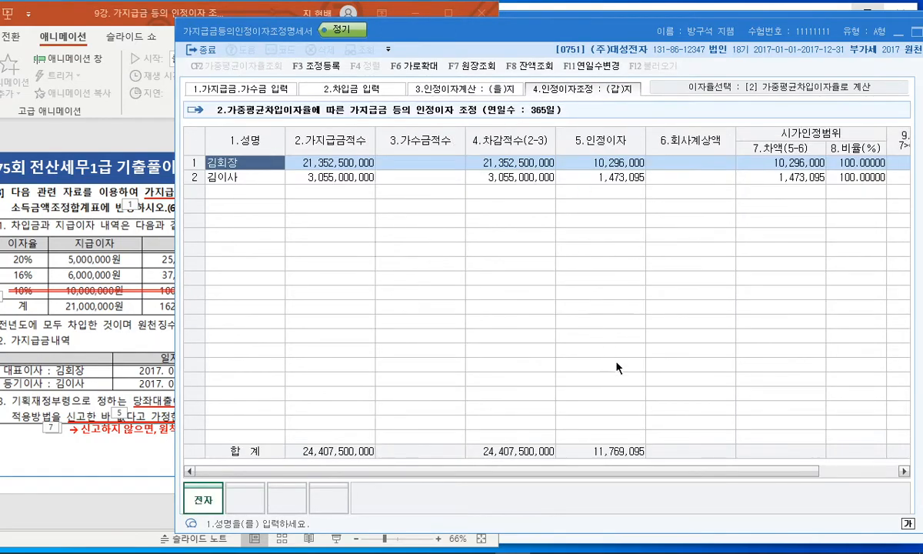
drag(679, 470, 815, 469)
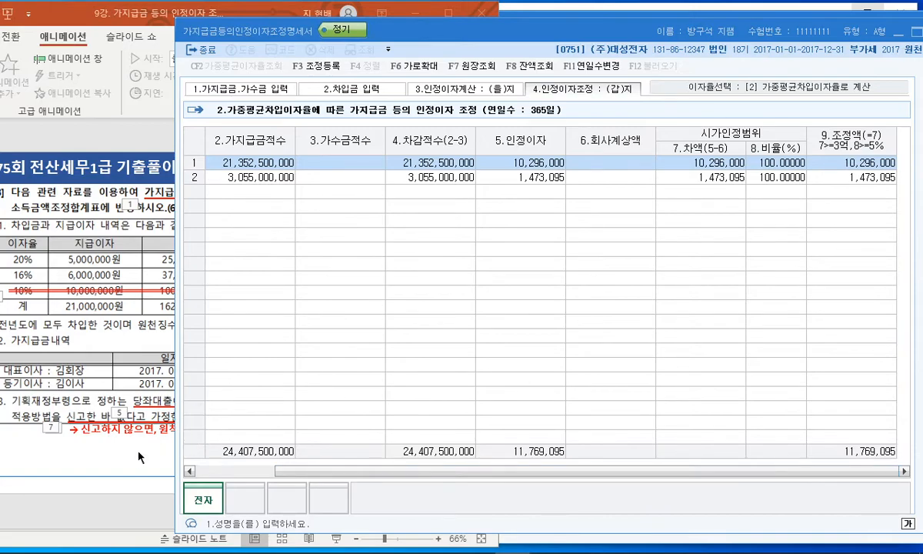
click(397, 401)
drag(265, 17, 196, 18)
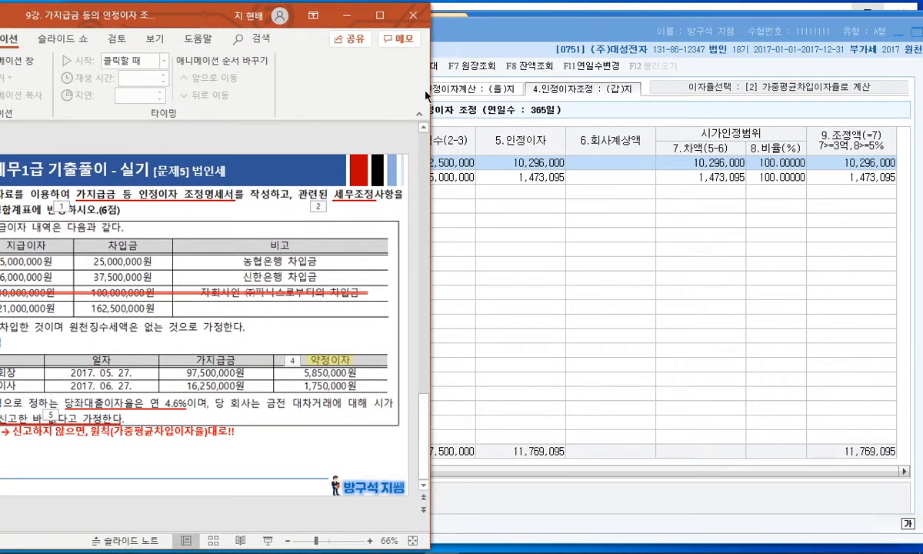
click(619, 164)
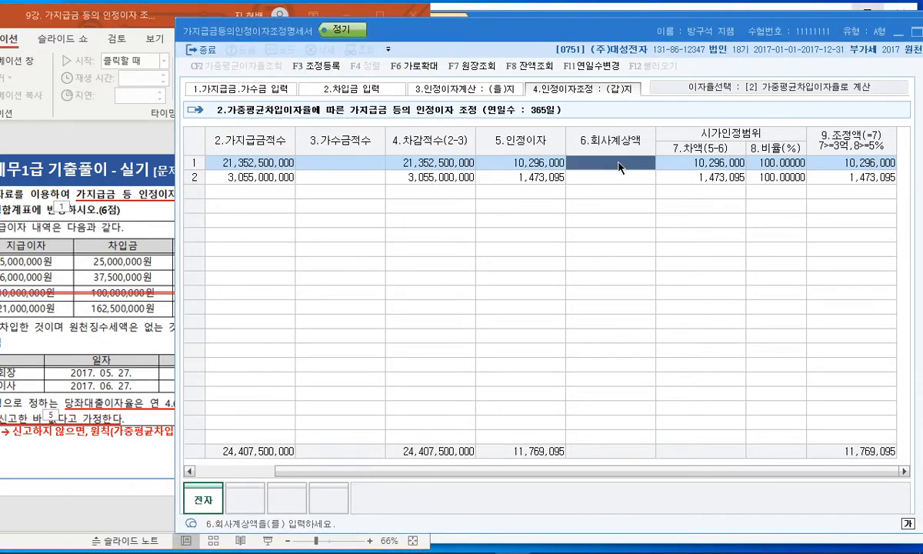
text(58,500,0006)
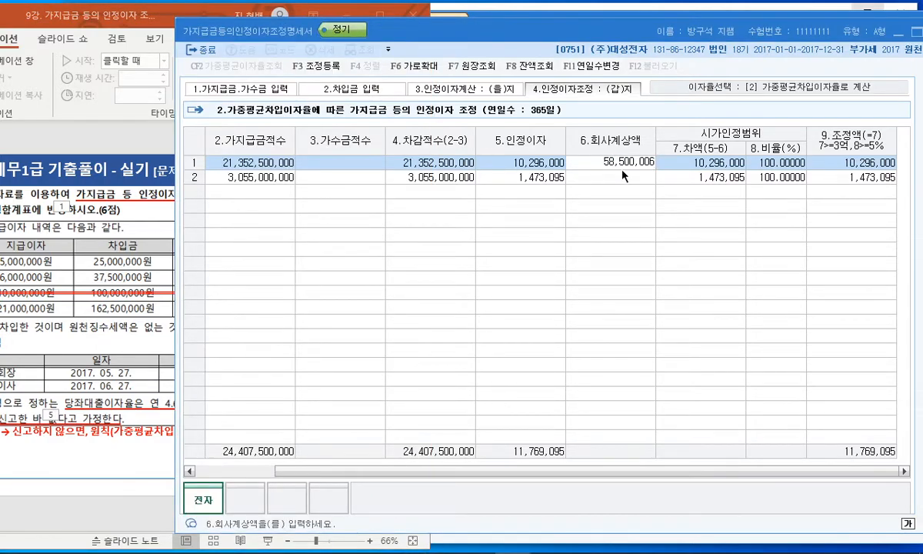
key(BackSpace)
key(Return)
Check the 등기이사's 약정이자 on the problem slide and set that row's 회사계상액 to 1,750,000 in the (갑)지.
click(78, 471)
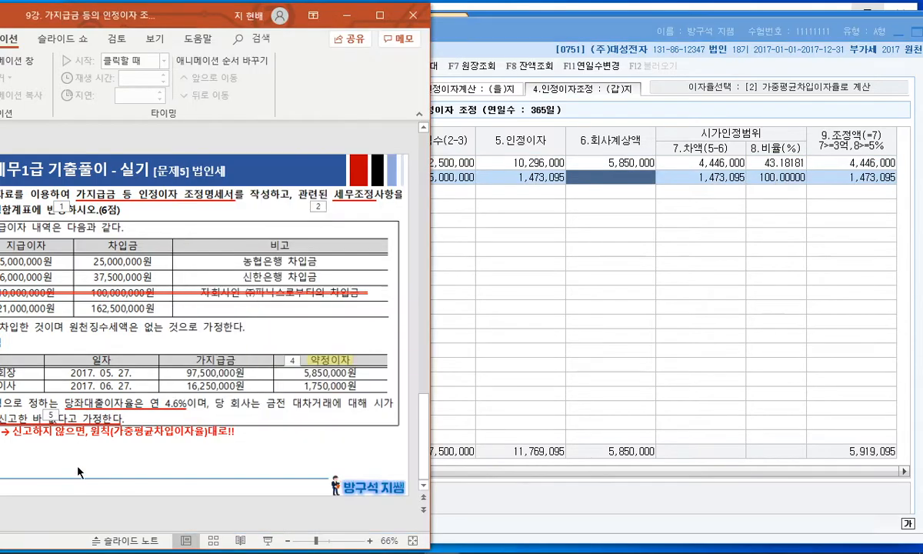
click(598, 193)
text(1750000)
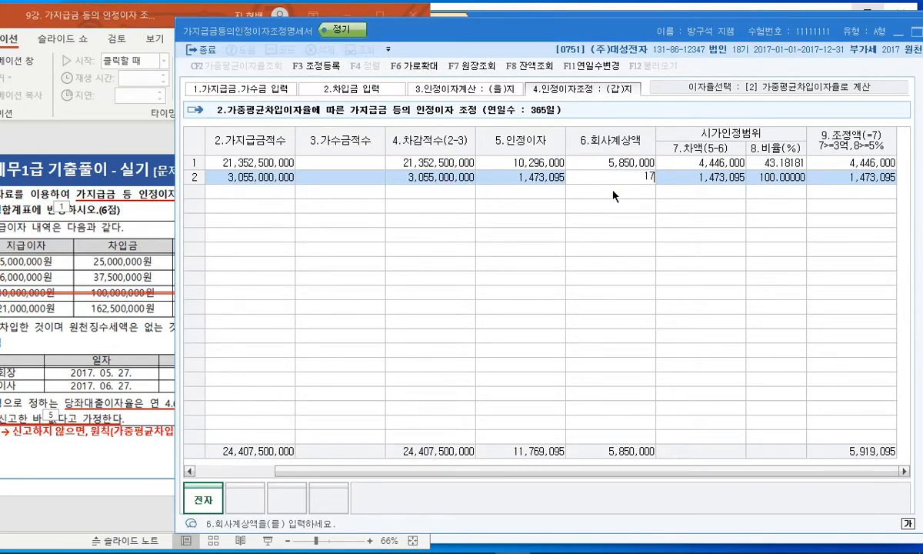
key(Return)
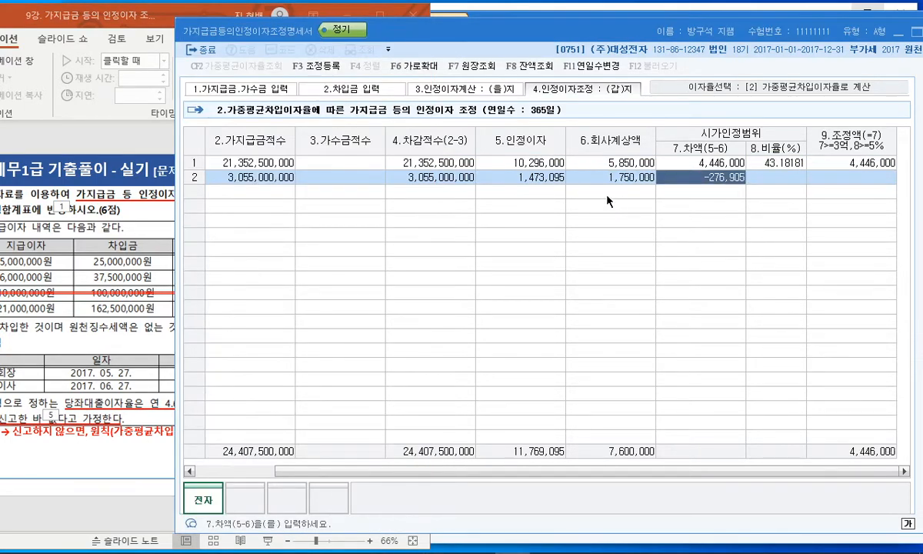
Compare 인정이자, 회사계상액, 차액 and 조정액 of both rows in the (갑)지, circling them in red pen and clearing the marks.
drag(609, 31, 547, 24)
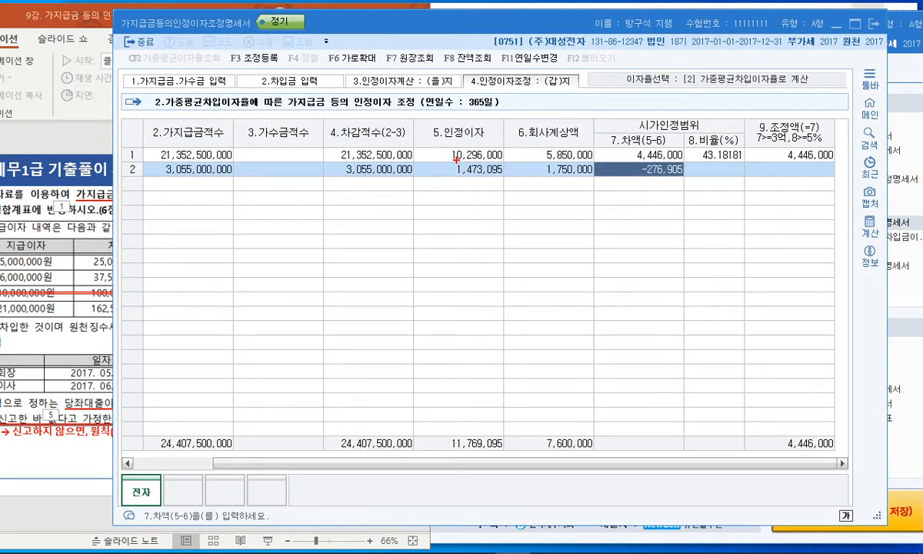
mouse_move(442, 160)
mouse_down()
mouse_move(500, 148)
mouse_move(430, 137)
mouse_move(446, 154)
mouse_up()
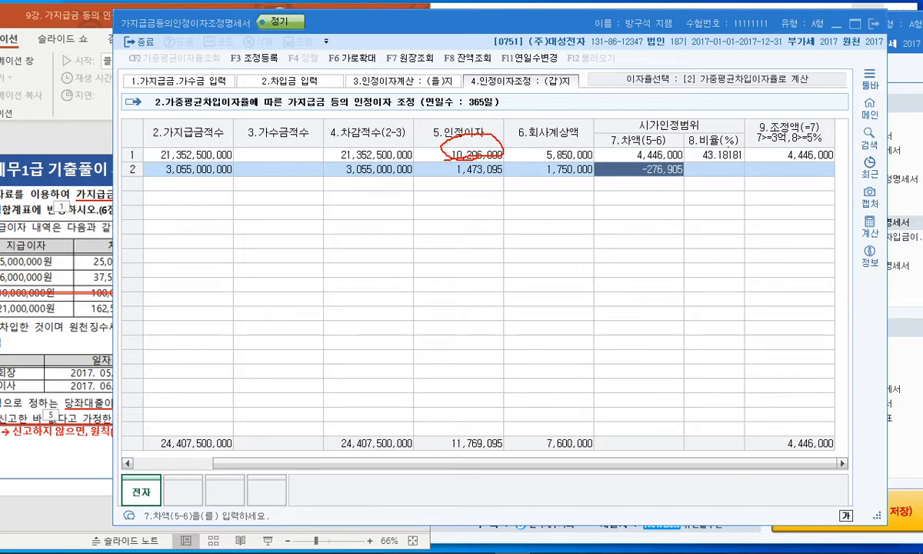
mouse_move(836, 160)
mouse_down()
mouse_move(777, 138)
mouse_move(838, 160)
mouse_up()
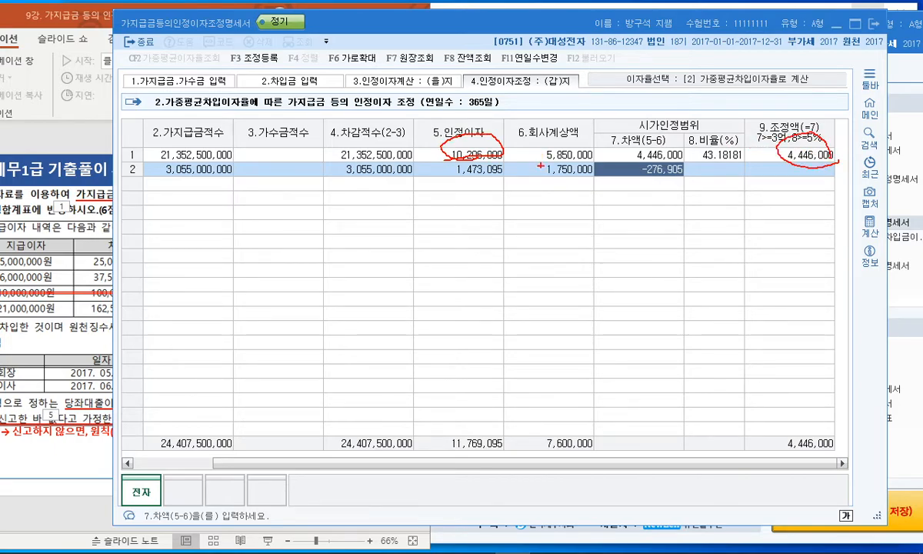
mouse_move(541, 165)
mouse_down()
mouse_move(573, 182)
mouse_move(593, 165)
mouse_move(529, 164)
mouse_up()
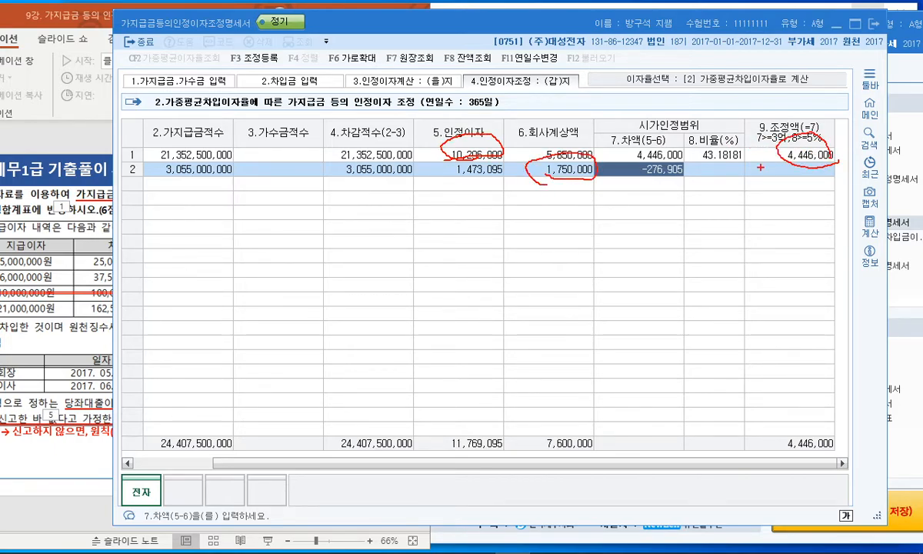
mouse_move(650, 173)
mouse_down()
mouse_move(683, 169)
mouse_move(641, 172)
mouse_up()
mouse_move(783, 176)
mouse_down()
mouse_move(828, 181)
mouse_move(788, 164)
mouse_up()
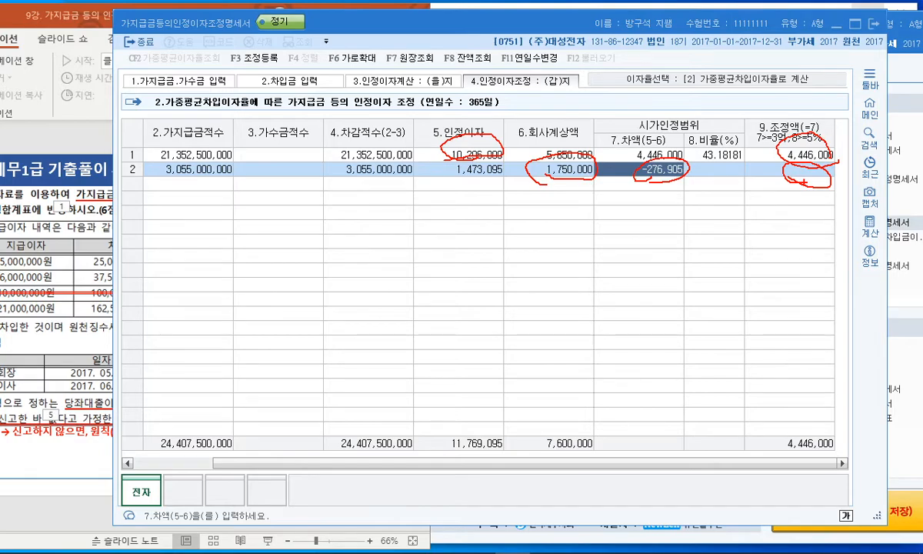
key(Escape)
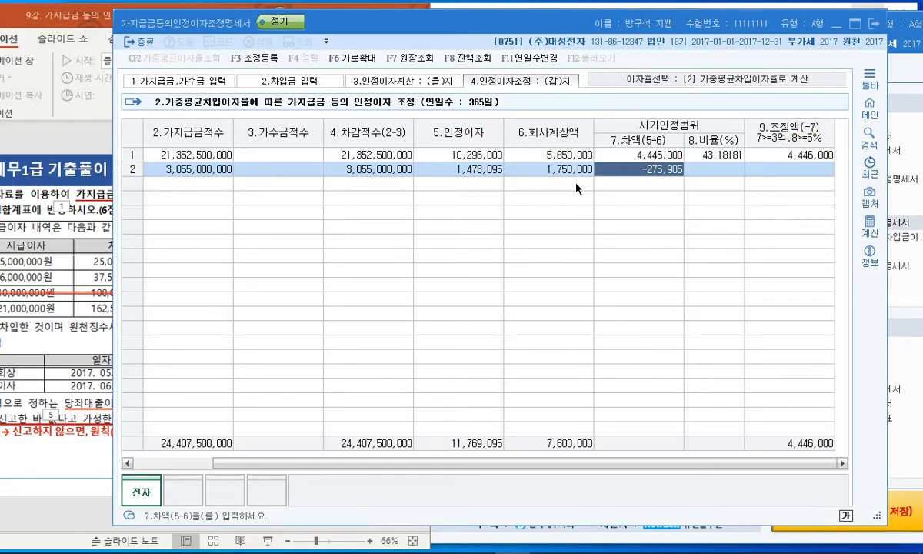
click(792, 156)
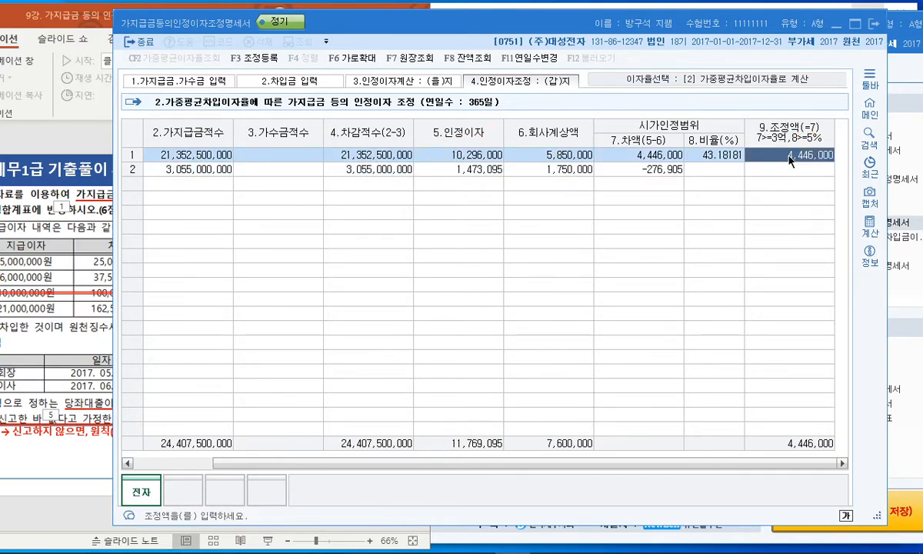
click(788, 173)
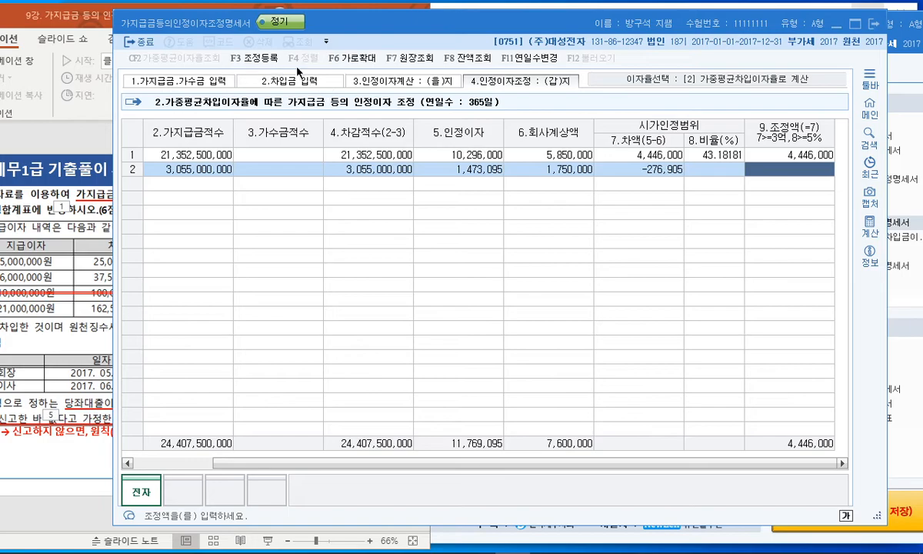
Open 조정 등록 and enter 인정이자 (가지급금) as the 과목 of the first 익금산입 및 손금불산입 row.
click(254, 58)
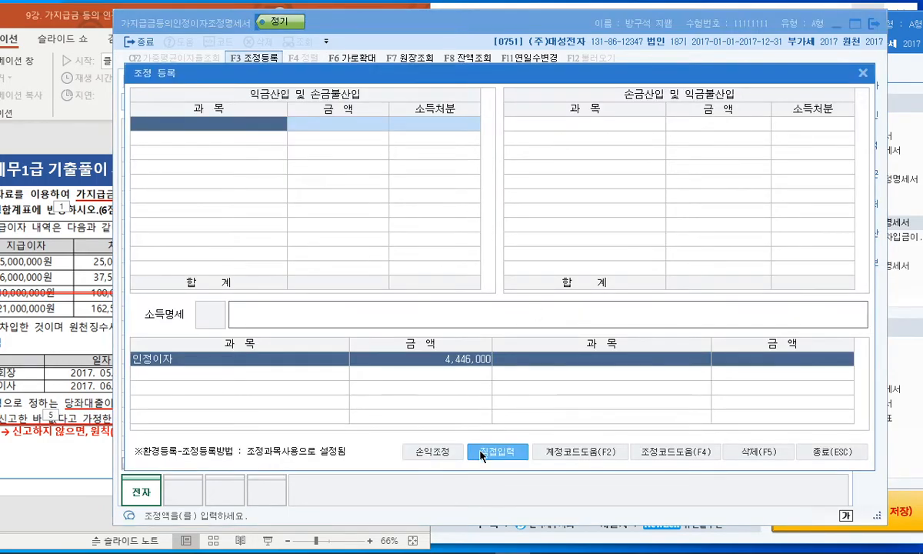
drag(447, 76, 542, 179)
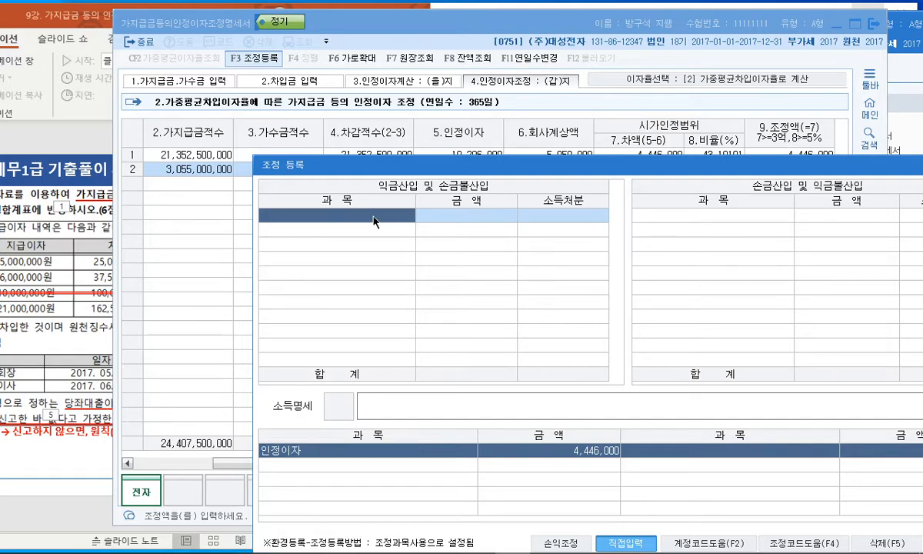
text(인정이자)
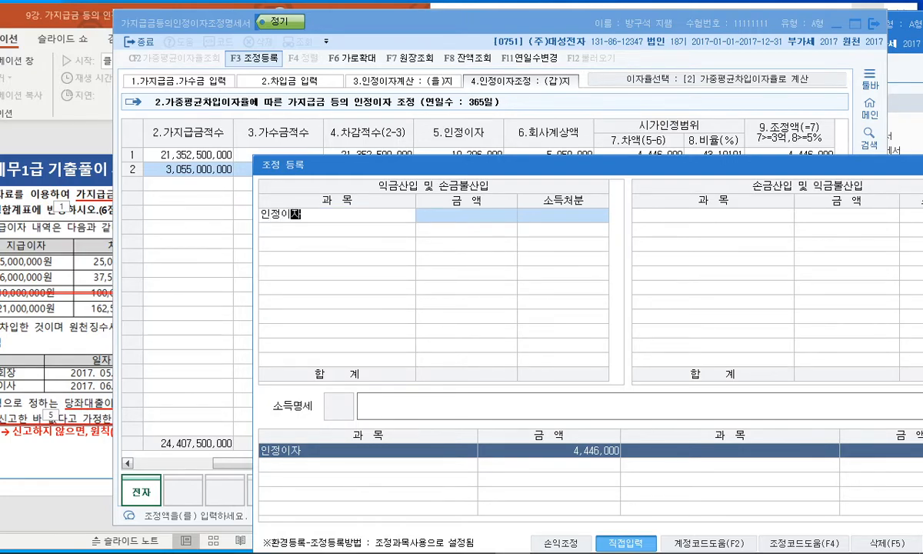
key(Return)
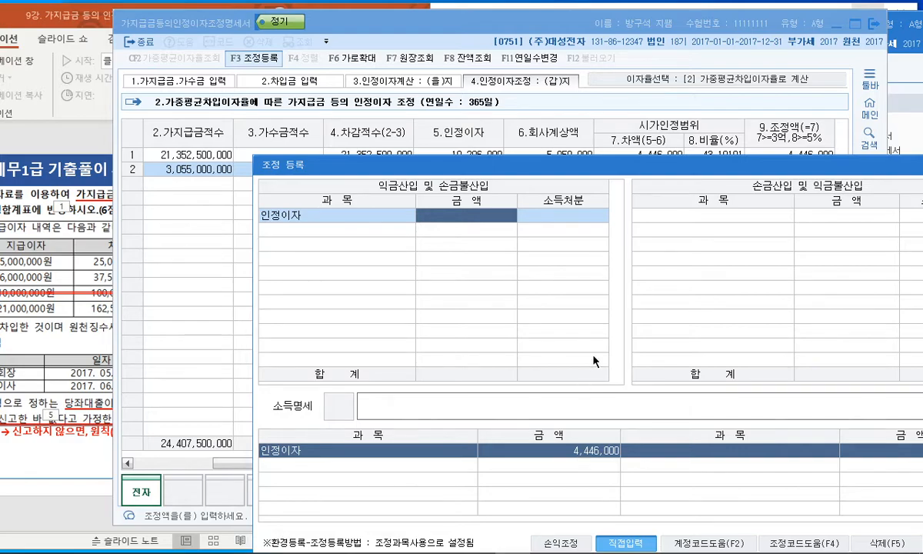
drag(584, 161, 447, 194)
drag(341, 240, 344, 229)
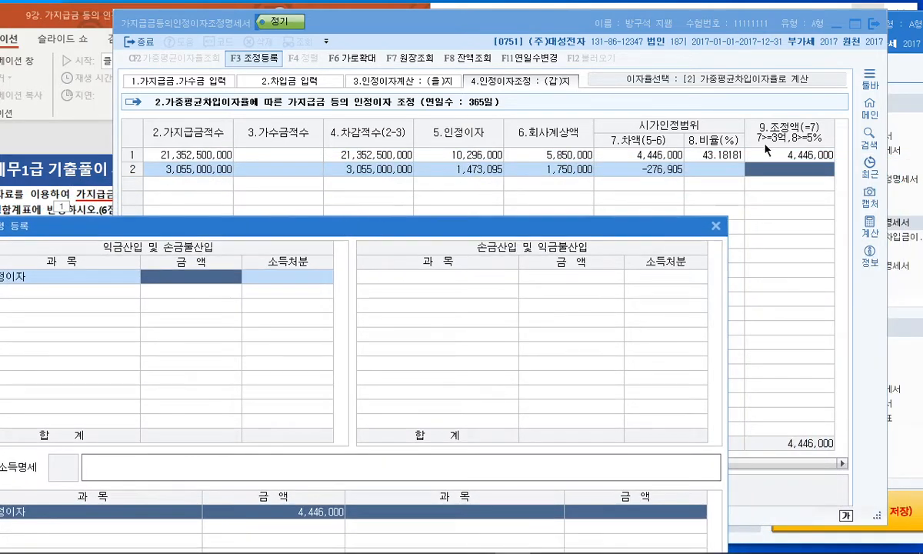
drag(408, 230, 646, 165)
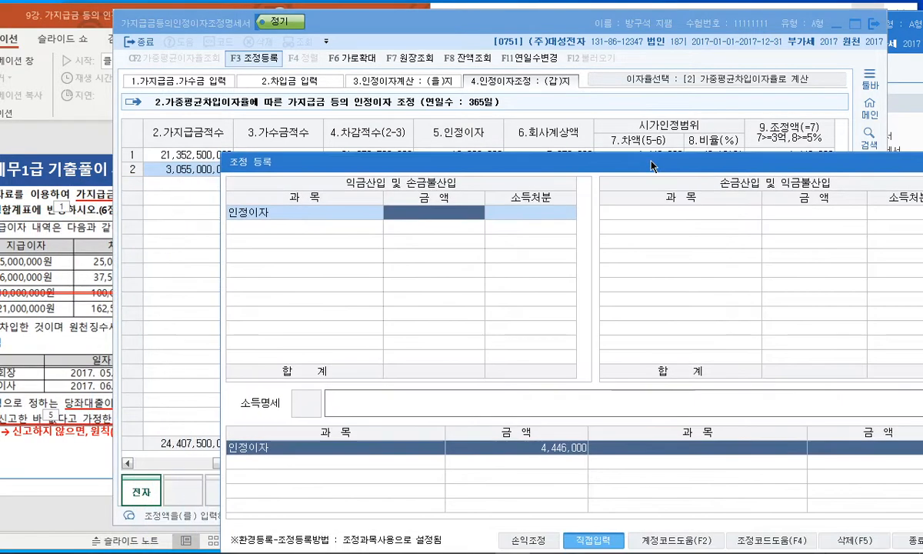
double_click(269, 210)
text(인정이재)
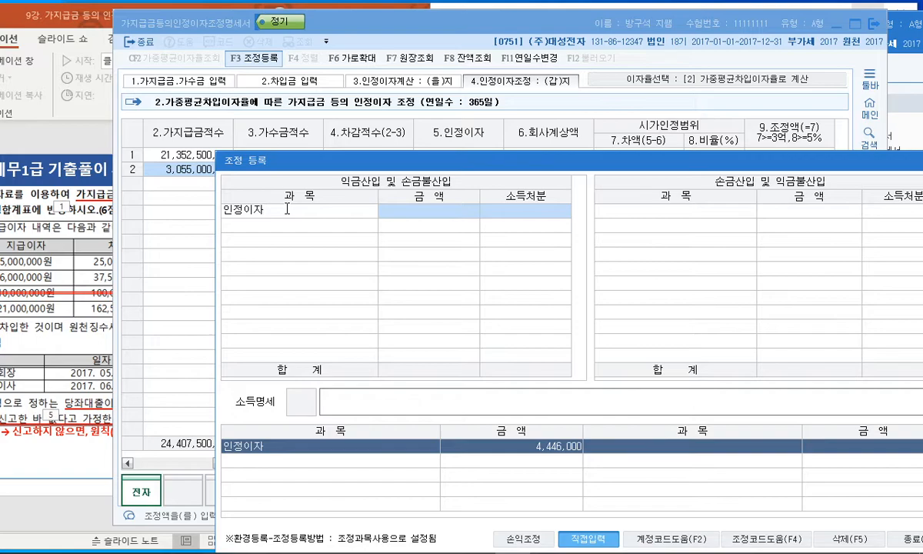
text((가지급금))
key(Return)
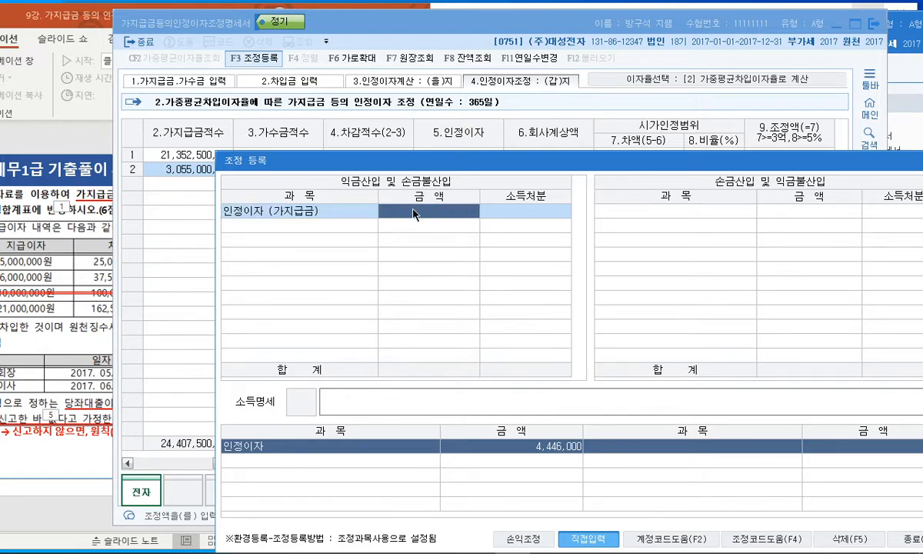
text(4460000)
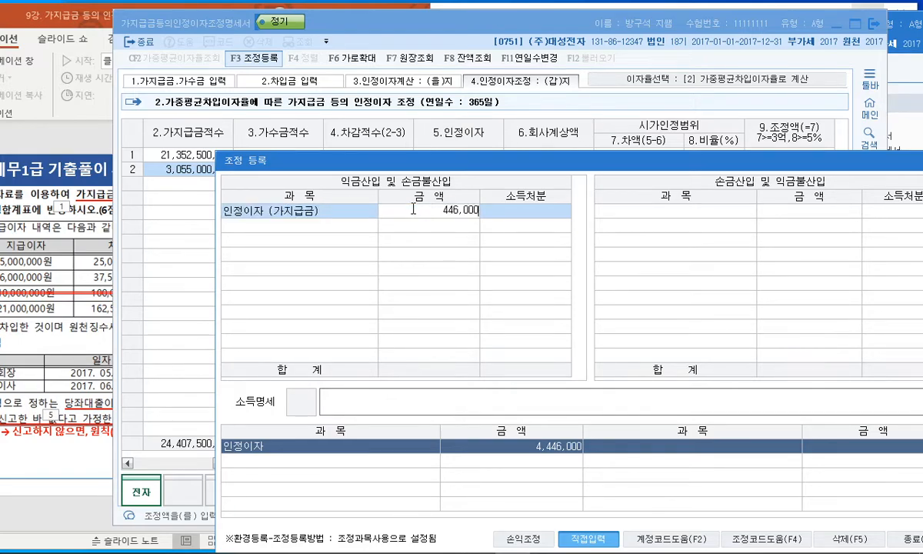
key(Return)
key(Escape)
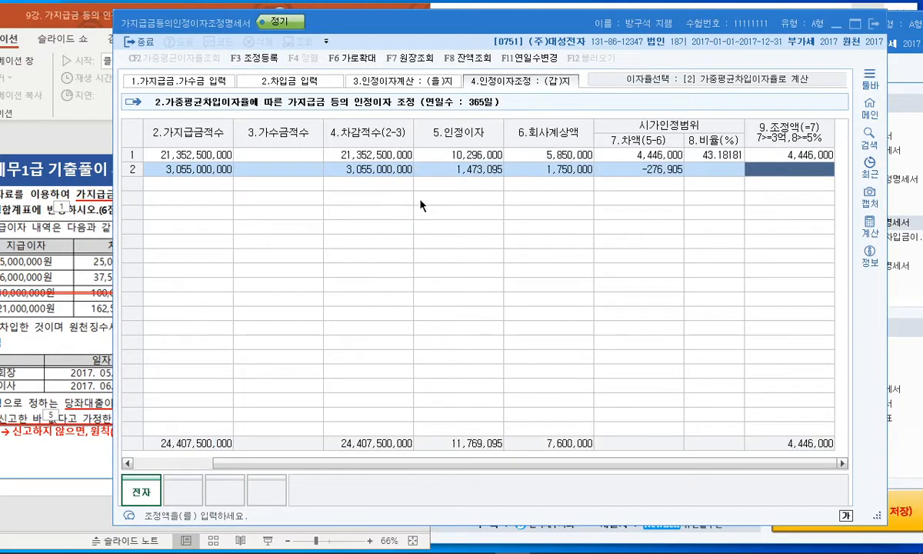
key(F3)
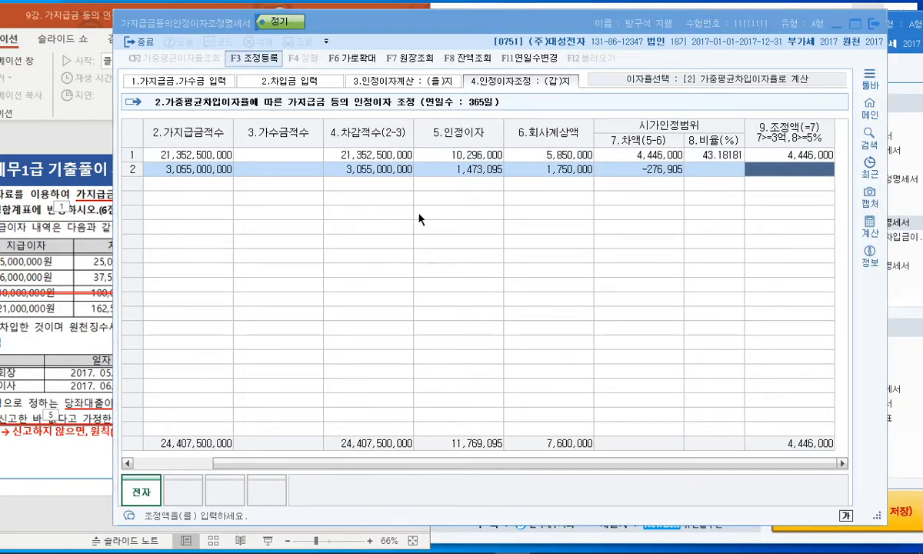
Set the 인정이자 (가지급금) adjustment's 금액 to 4,460,000 and 소득처분 to 상여, and close 조정 등록.
text(4)
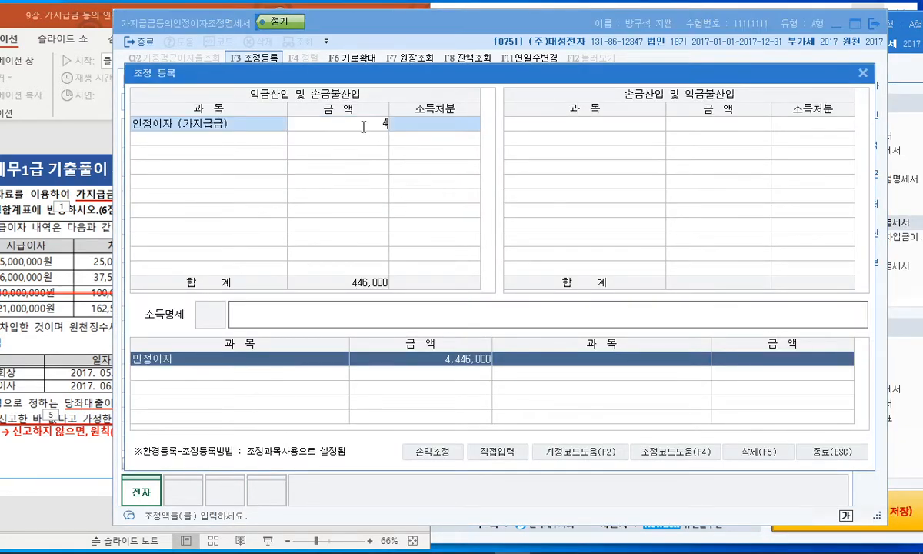
text(,460,000)
key(Return)
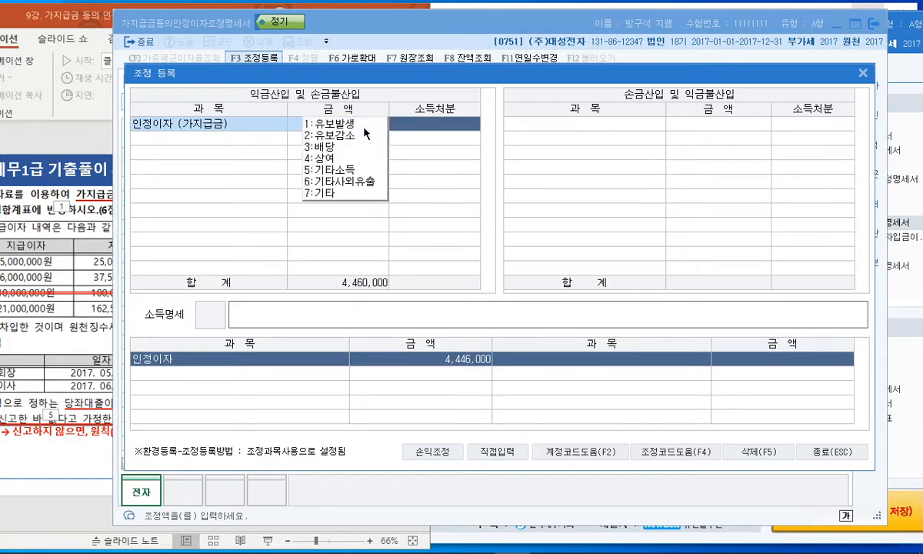
click(329, 159)
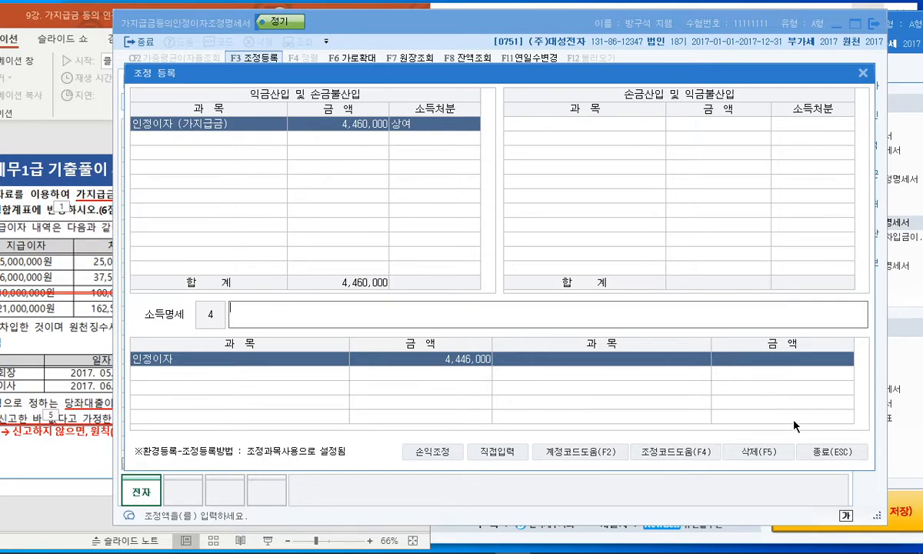
click(818, 447)
Switch to the PowerPoint lecture, maximize it and review the title slide, the 이자율선택 slide and the 83회 problem slide.
click(96, 16)
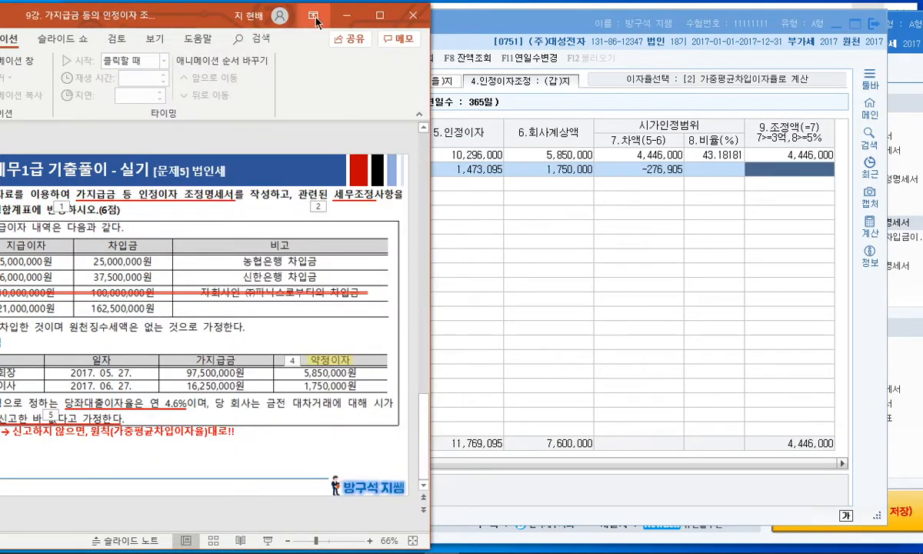
click(380, 14)
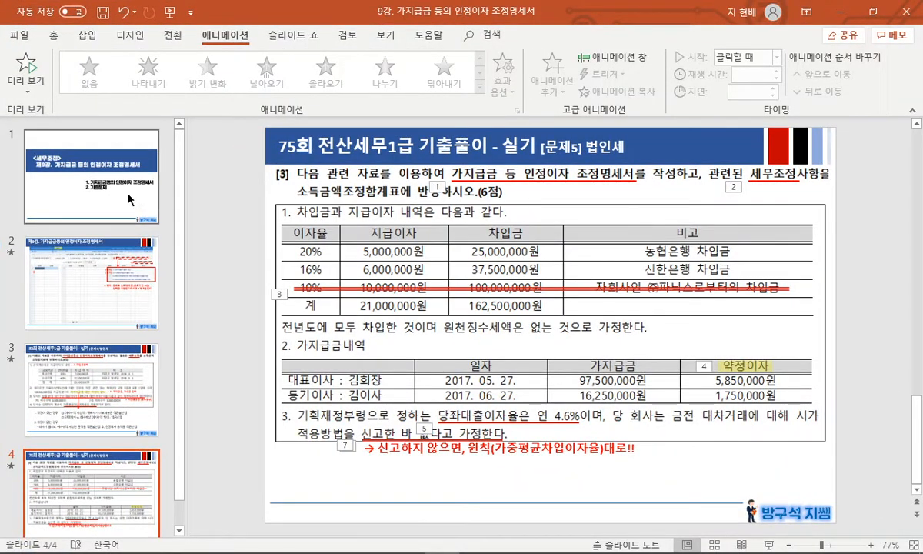
click(128, 199)
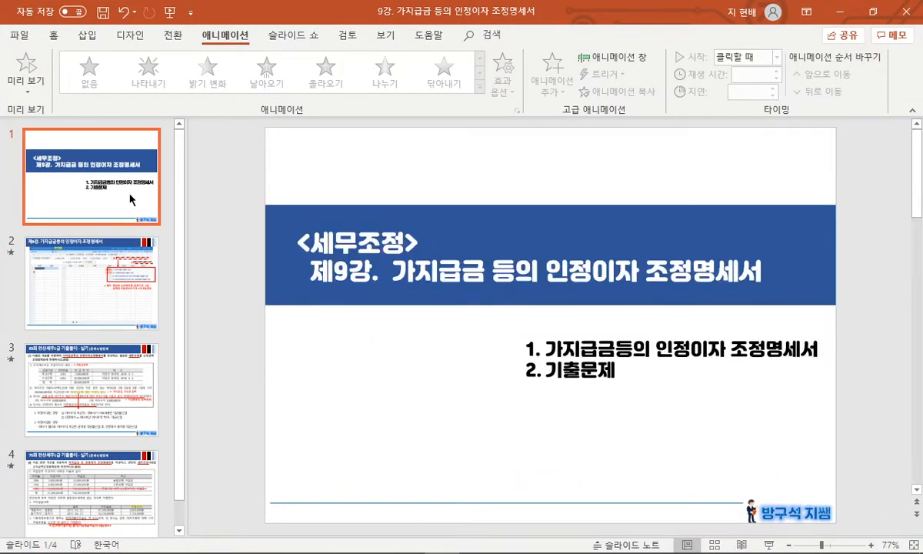
click(96, 256)
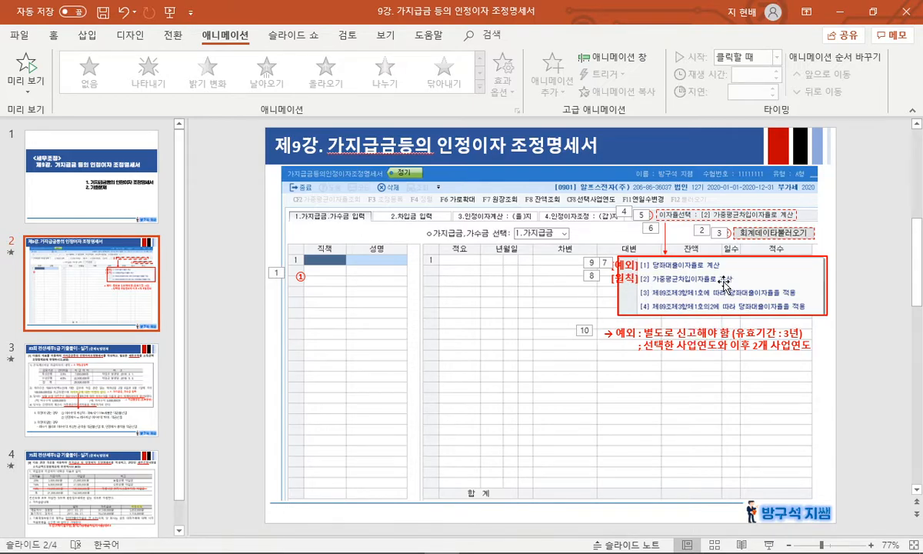
click(115, 380)
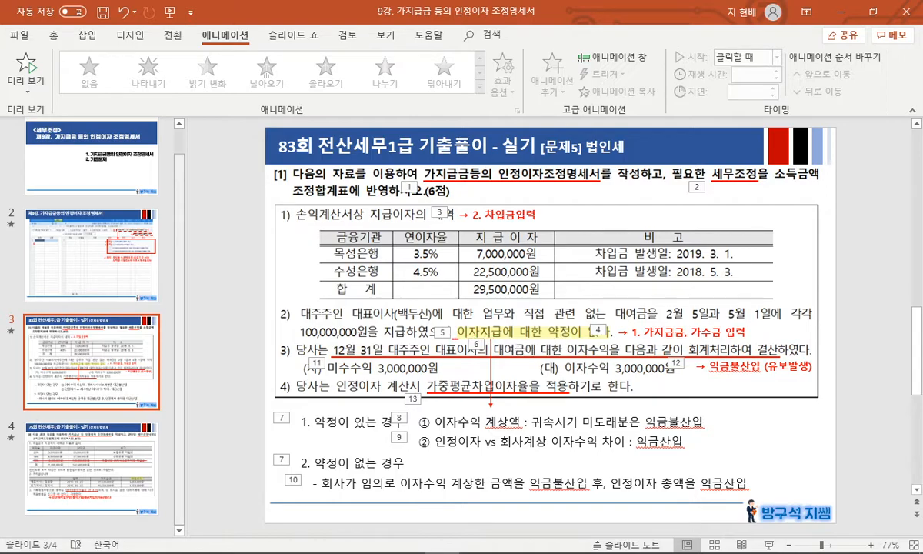
Mark in red pen the interest agreement phrase, the 약정이 있는 경우 rule and the 익금불산입 treatment without an agreement on the 83회 slide.
drag(454, 338, 636, 340)
mouse_move(307, 411)
mouse_down()
mouse_move(584, 441)
mouse_move(538, 400)
mouse_move(362, 398)
mouse_up()
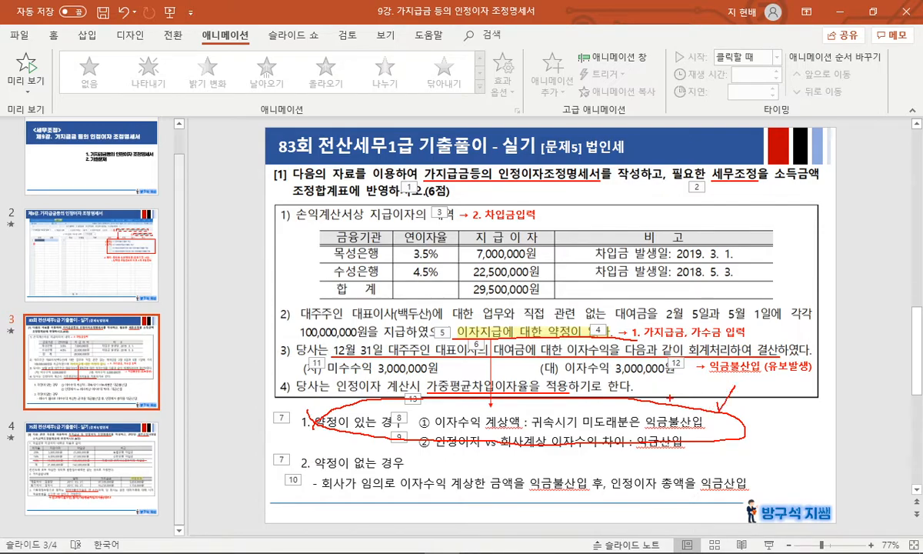
mouse_move(539, 499)
mouse_down()
mouse_move(538, 463)
mouse_move(560, 496)
mouse_up()
drag(627, 448, 599, 502)
drag(630, 433, 612, 465)
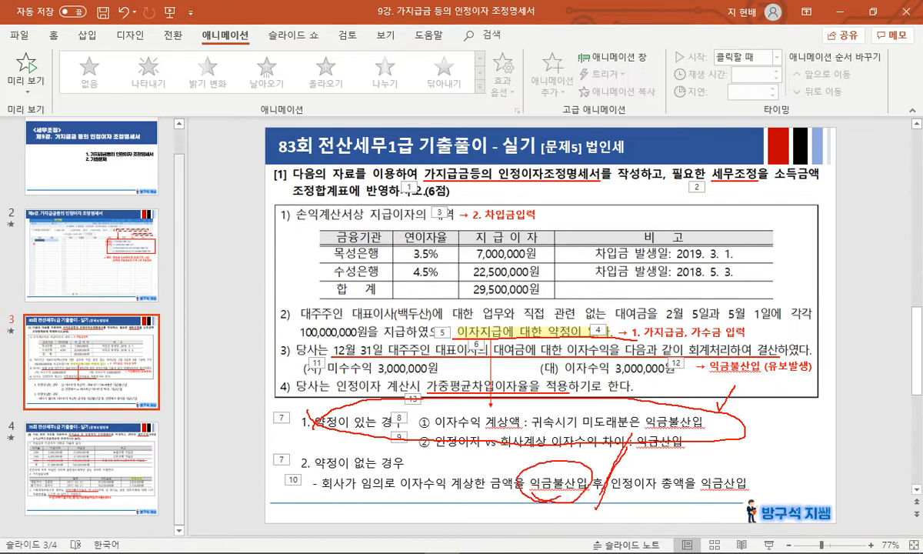